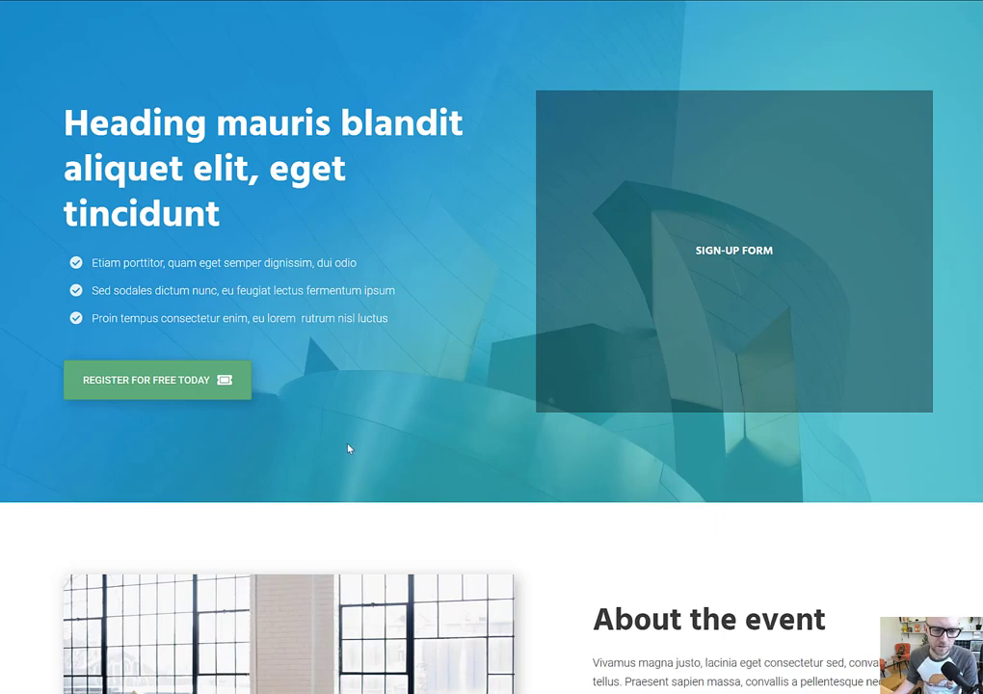
Step: Launch the Beaver Builder editor on the event landing page from the admin bar
{"action": "scroll", "coordinate": [314, 275], "scroll_direction": "down", "scroll_amount": 3}
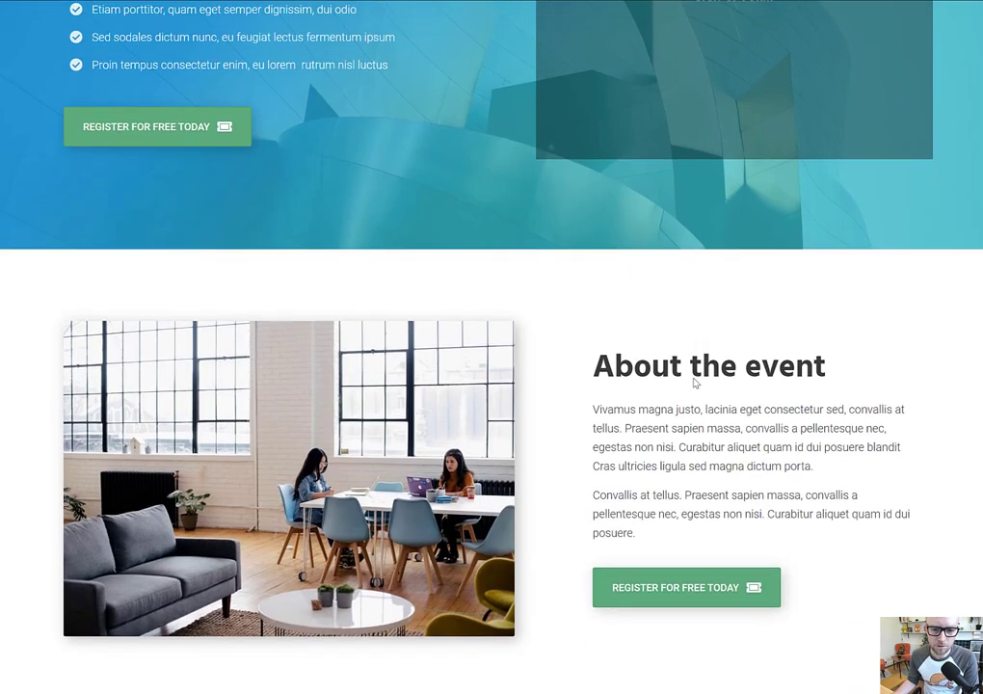
{"action": "scroll", "coordinate": [682, 381], "scroll_direction": "up", "scroll_amount": 3}
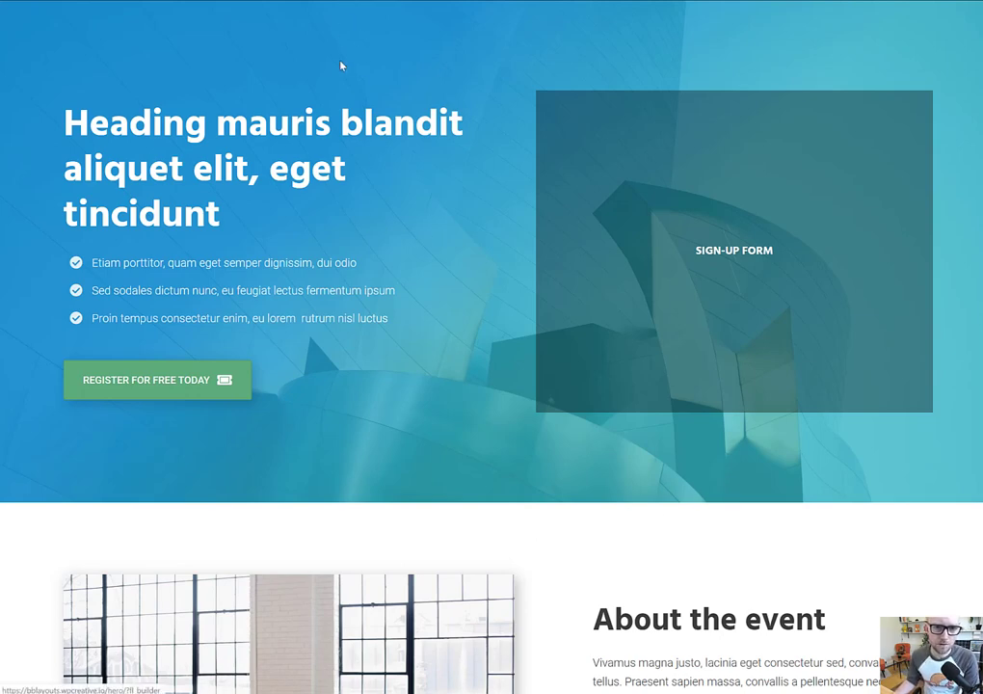
{"action": "left_click", "coordinate": [353, 3]}
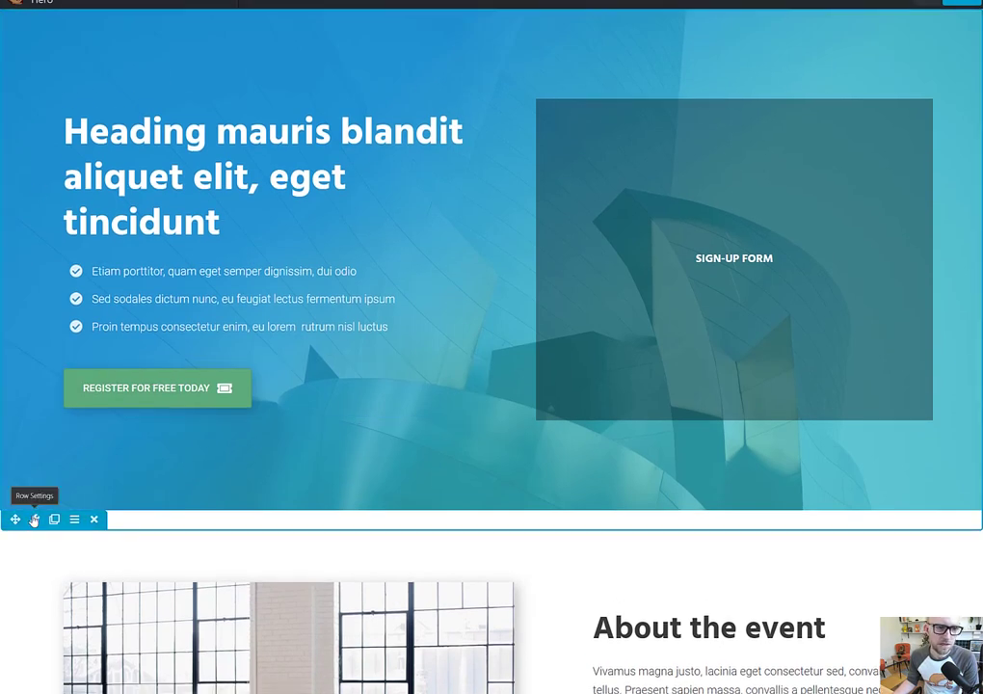
Step: Open the hero row's settings in a narrowed floating panel
{"action": "left_click", "coordinate": [35, 519]}
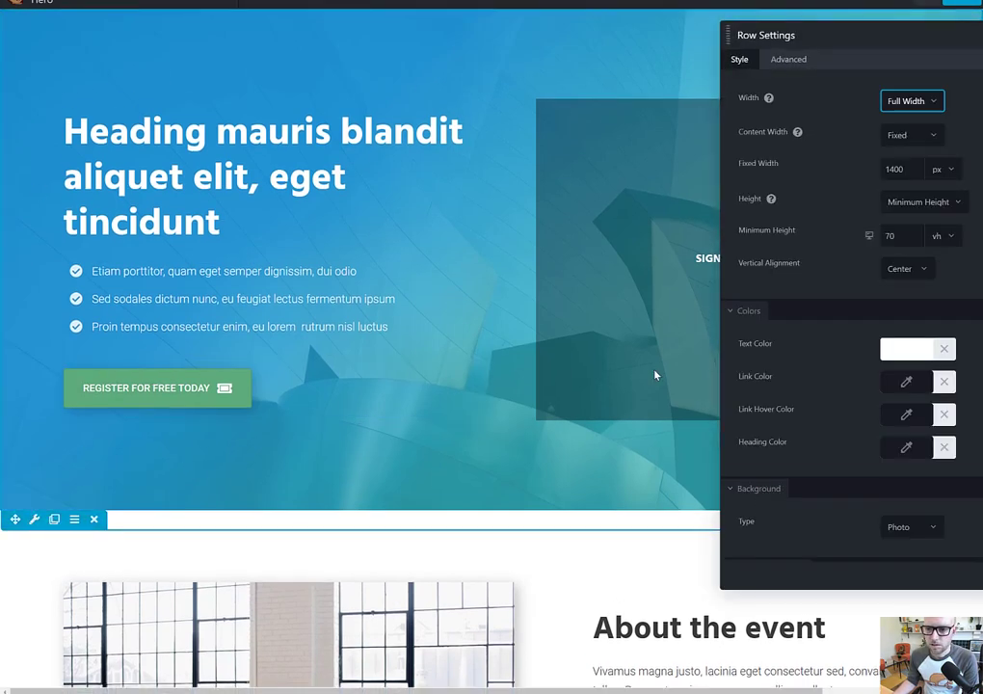
{"action": "left_click_drag", "start_coordinate": [723, 34], "coordinate": [453, 48]}
{"action": "left_click_drag", "start_coordinate": [440, 158], "coordinate": [528, 162]}
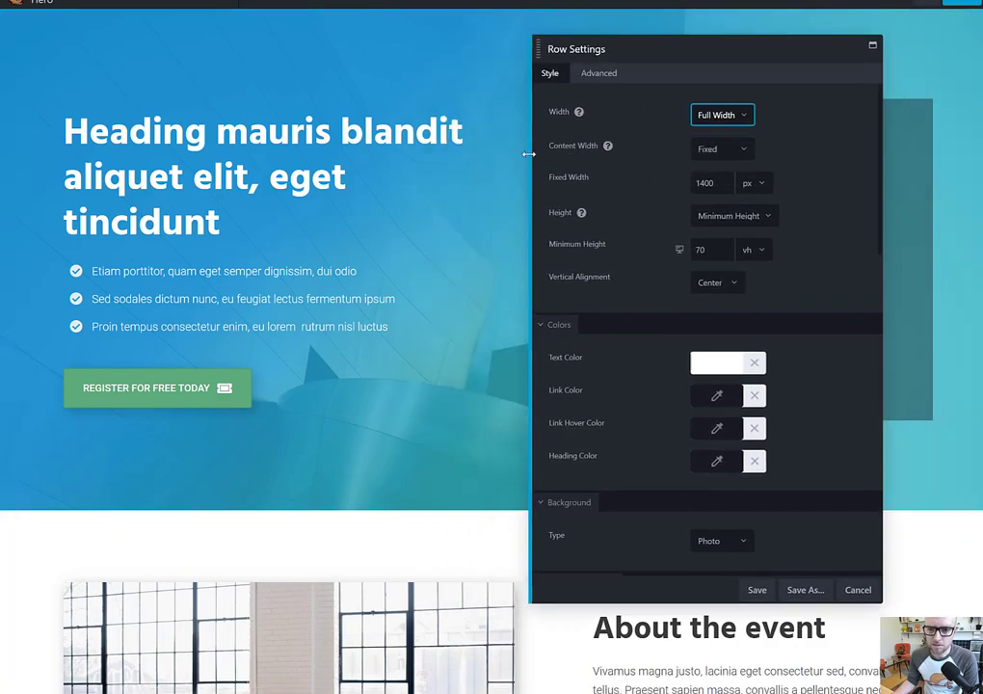
Step: Set the hero row's Bottom Shape to Waves
{"action": "scroll", "coordinate": [636, 340], "scroll_direction": "down", "scroll_amount": 10}
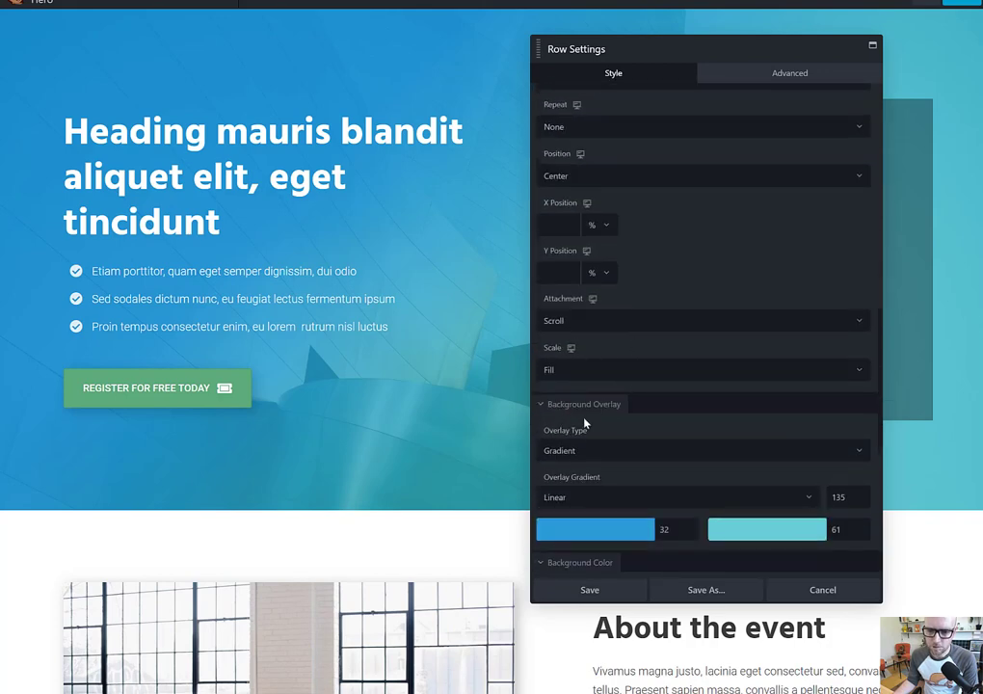
{"action": "scroll", "coordinate": [607, 412], "scroll_direction": "down", "scroll_amount": 5}
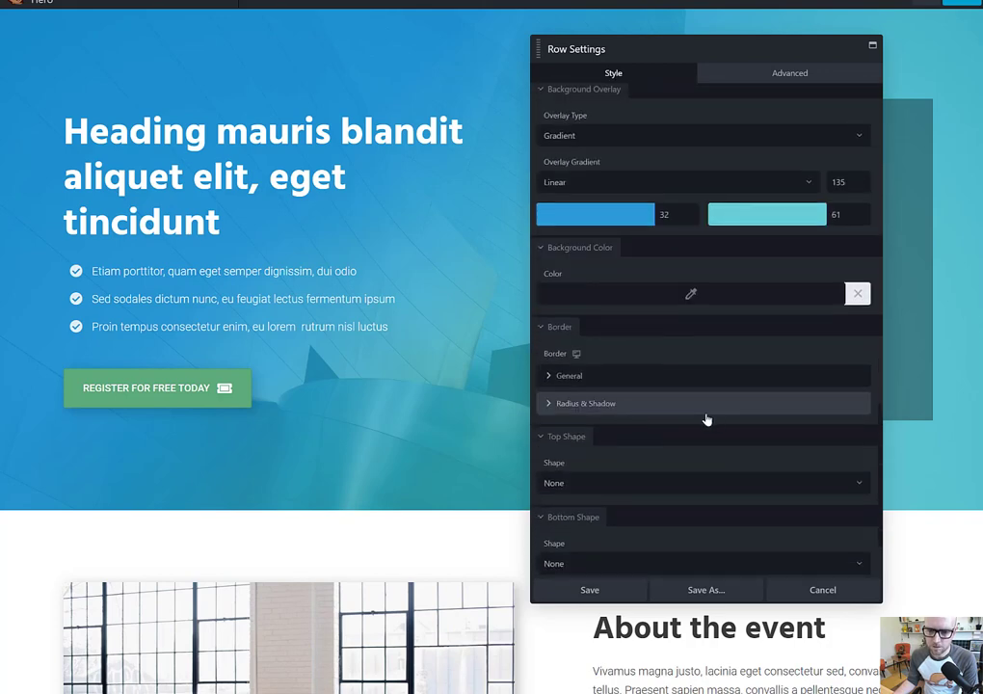
{"action": "scroll", "coordinate": [707, 419], "scroll_direction": "down", "scroll_amount": 2}
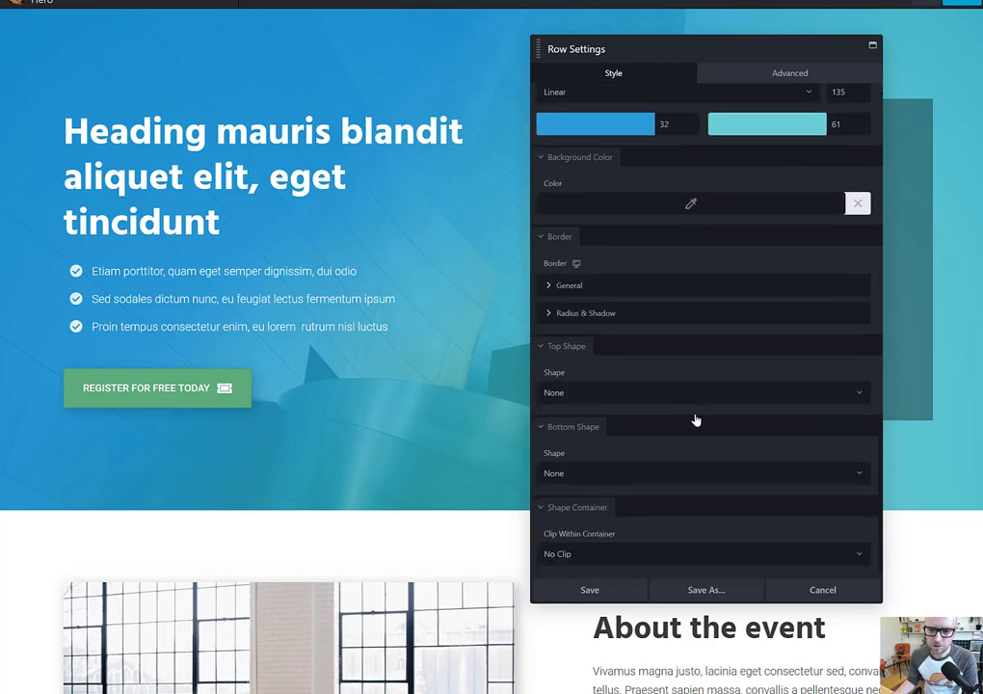
{"action": "left_click", "coordinate": [578, 473]}
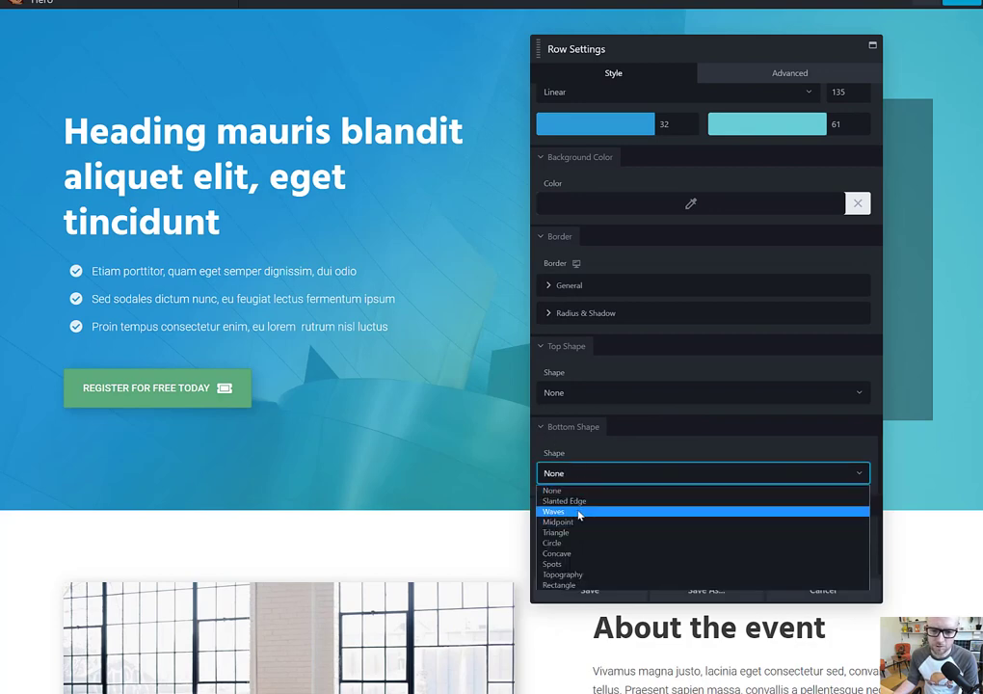
{"action": "left_click", "coordinate": [579, 512]}
{"action": "scroll", "coordinate": [728, 402], "scroll_direction": "down", "scroll_amount": 5}
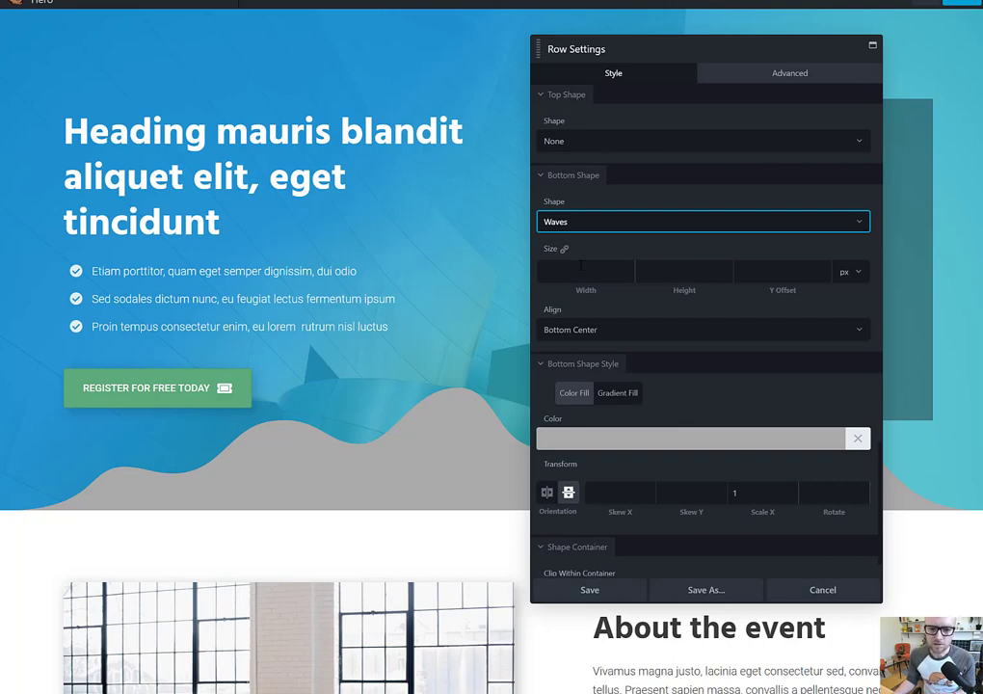
Step: Size the bottom wave to 300 wide by 10 high in vw units
{"action": "left_click", "coordinate": [846, 273]}
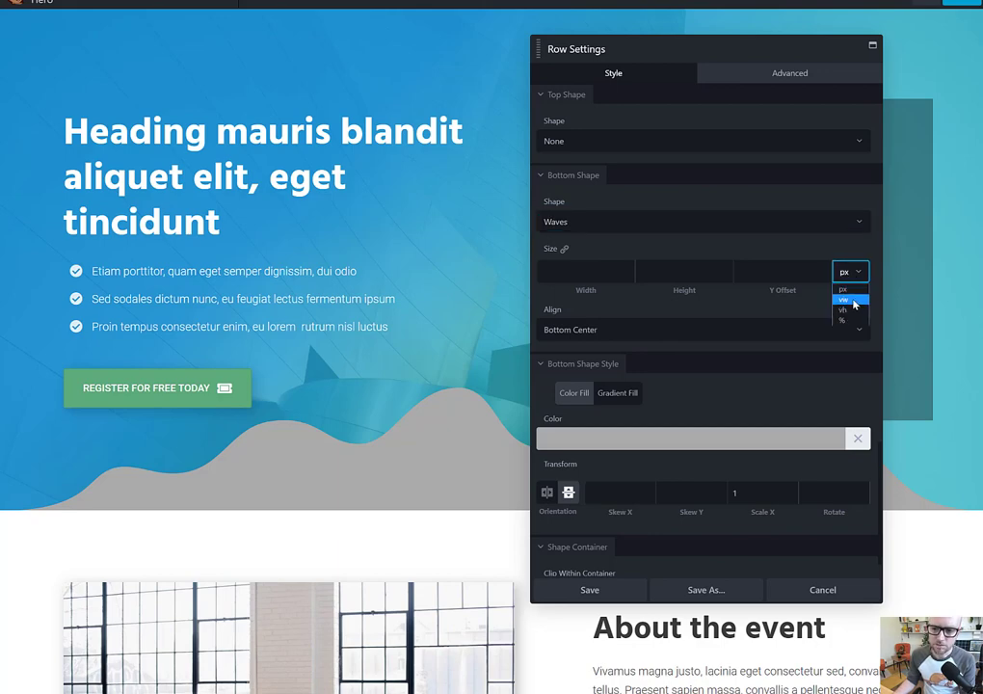
{"action": "left_click", "coordinate": [853, 301]}
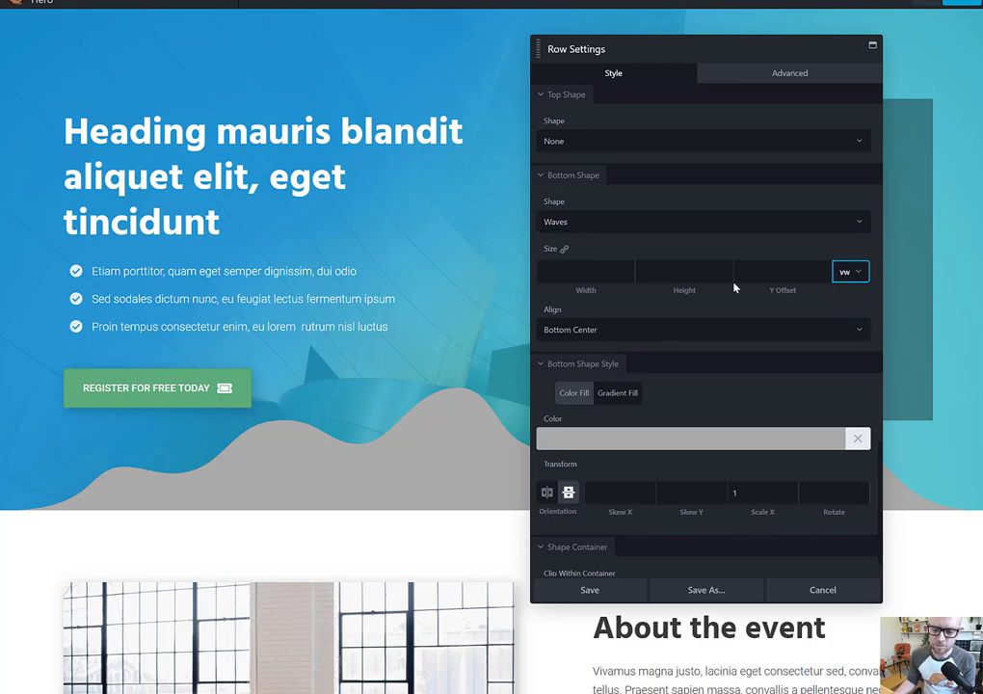
{"action": "left_click", "coordinate": [600, 272]}
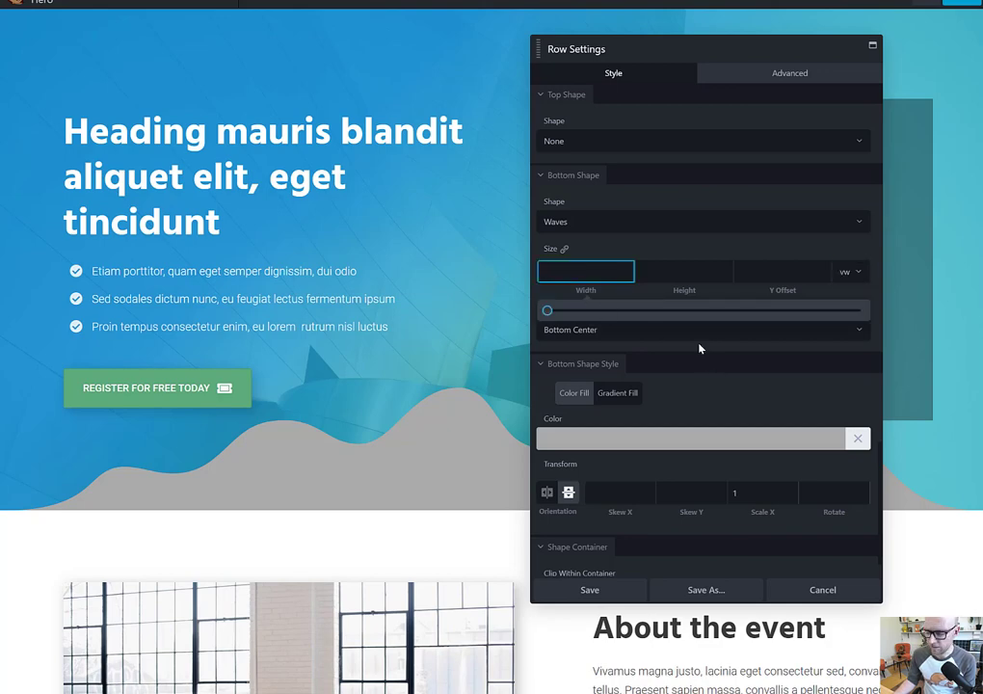
{"action": "type", "text": "300"}
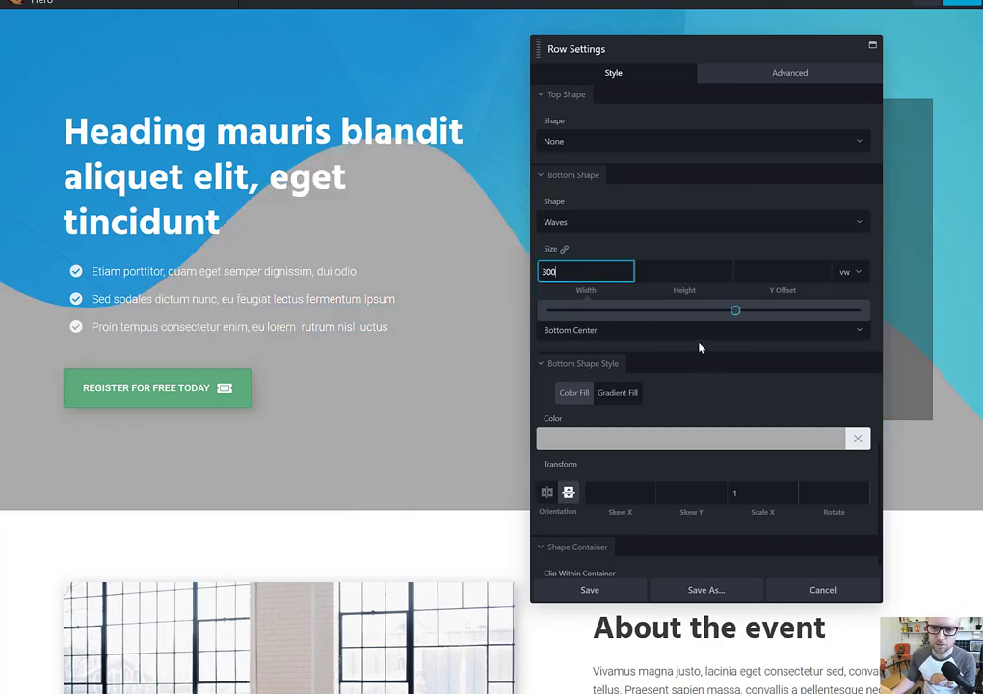
{"action": "left_click", "coordinate": [684, 271]}
{"action": "type", "text": "10"}
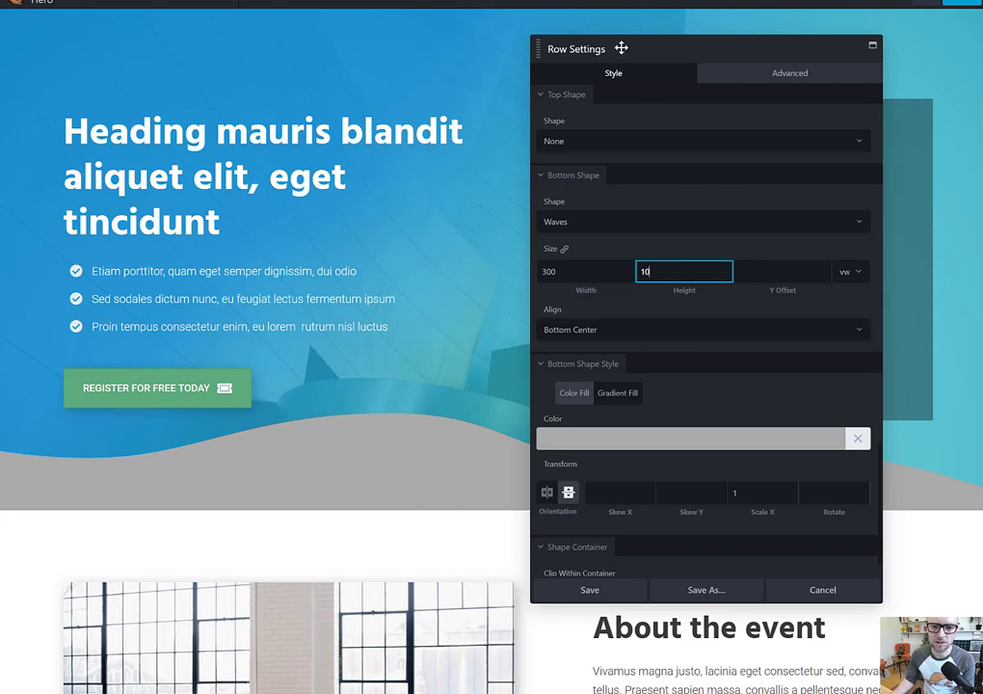
Step: Fill the bottom wave with #ffffff and save the row settings
{"action": "left_click_drag", "start_coordinate": [698, 46], "coordinate": [530, 53]}
{"action": "left_click", "coordinate": [572, 439]}
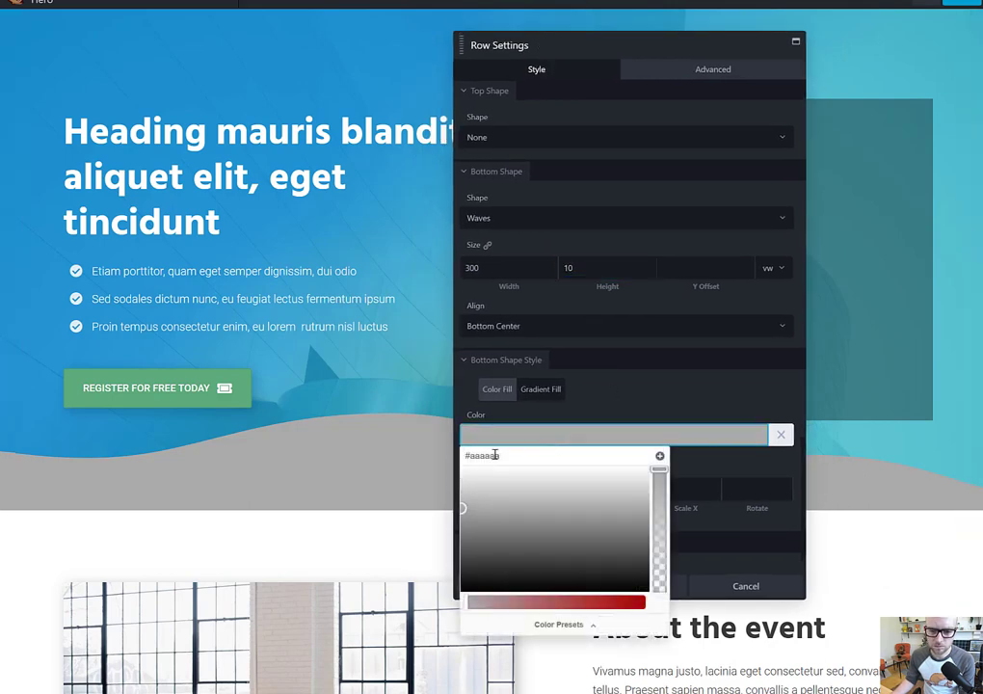
{"action": "double_click", "coordinate": [498, 455]}
{"action": "type", "text": "#ffffff"}
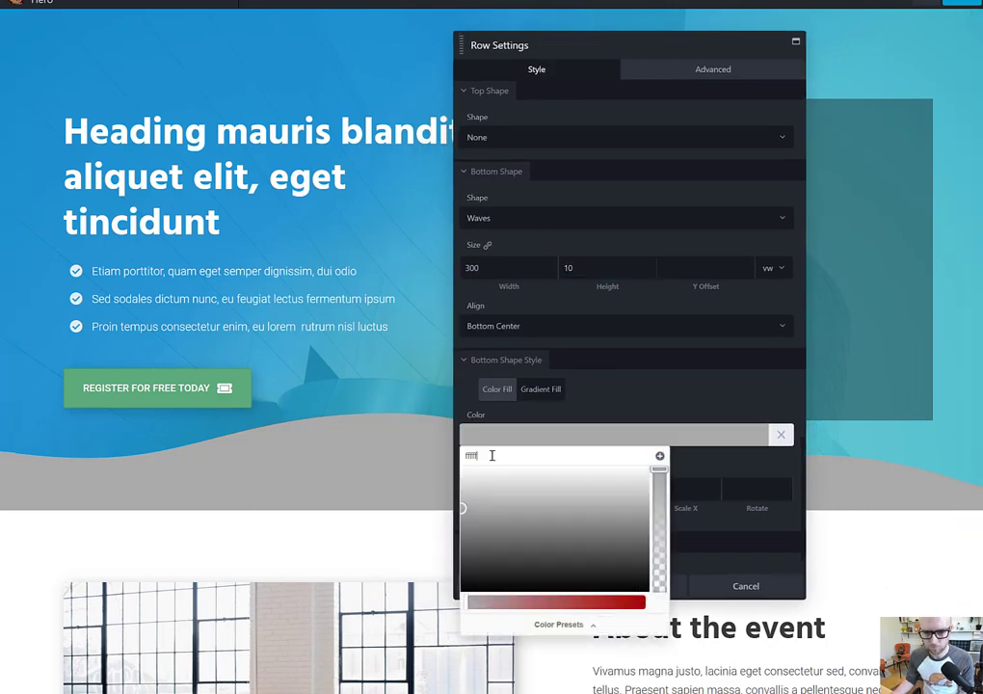
{"action": "left_click", "coordinate": [762, 468]}
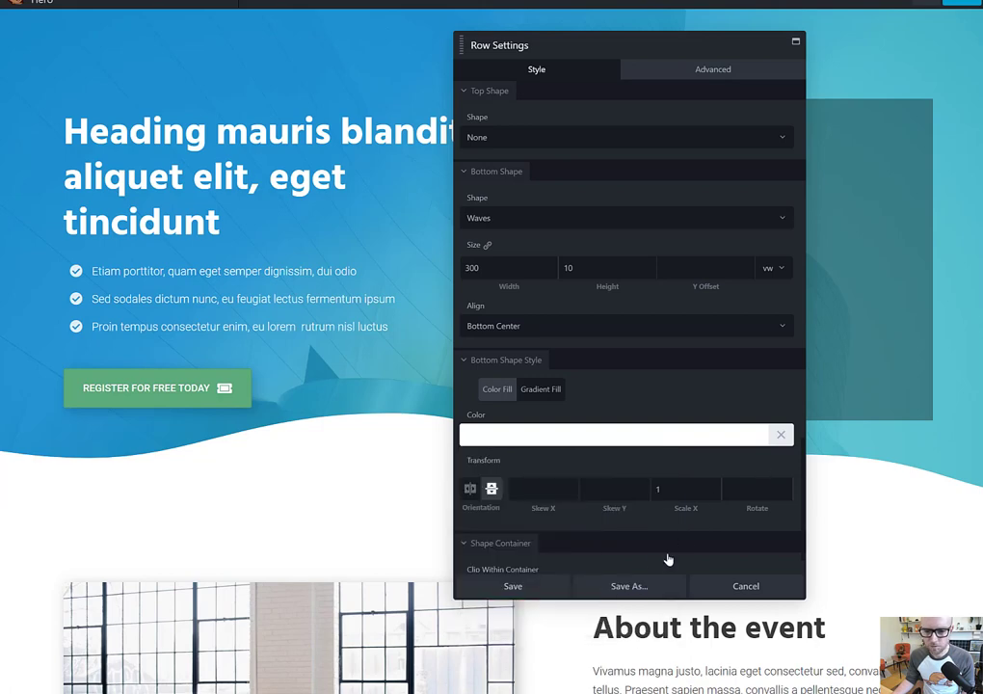
{"action": "left_click", "coordinate": [511, 583]}
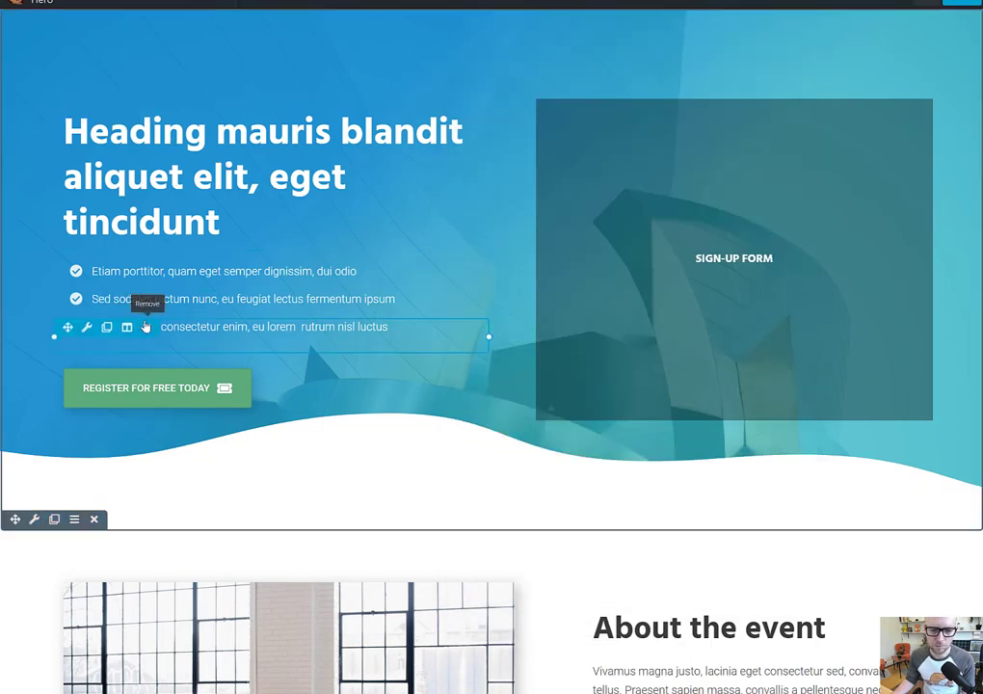
Step: Raise the hero row's bottom padding from 100 to 200 px and save
{"action": "left_click", "coordinate": [35, 519]}
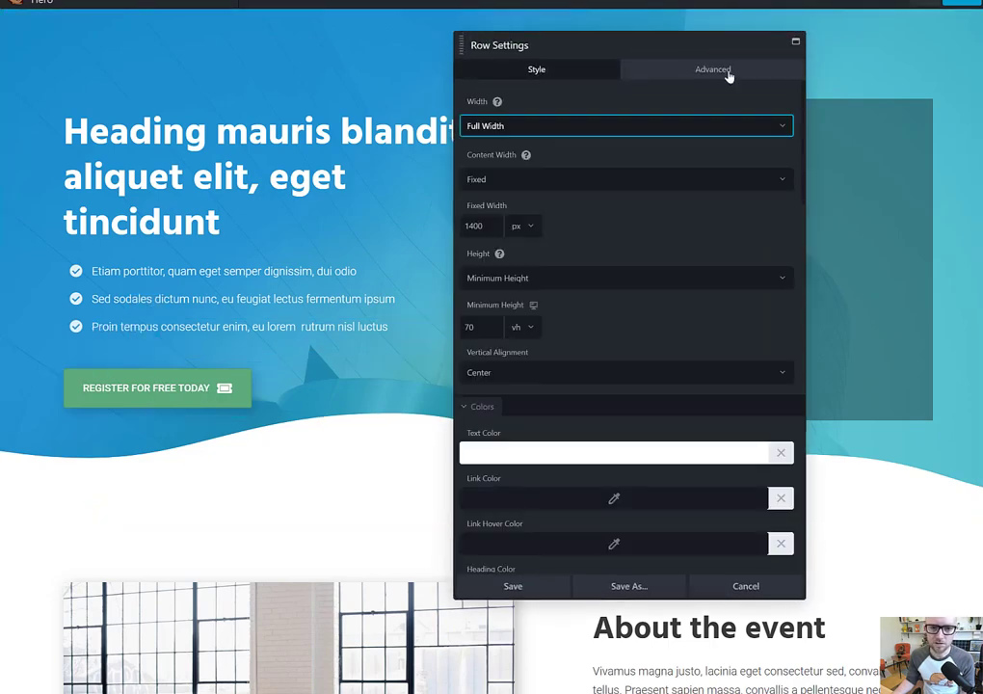
{"action": "left_click", "coordinate": [725, 74]}
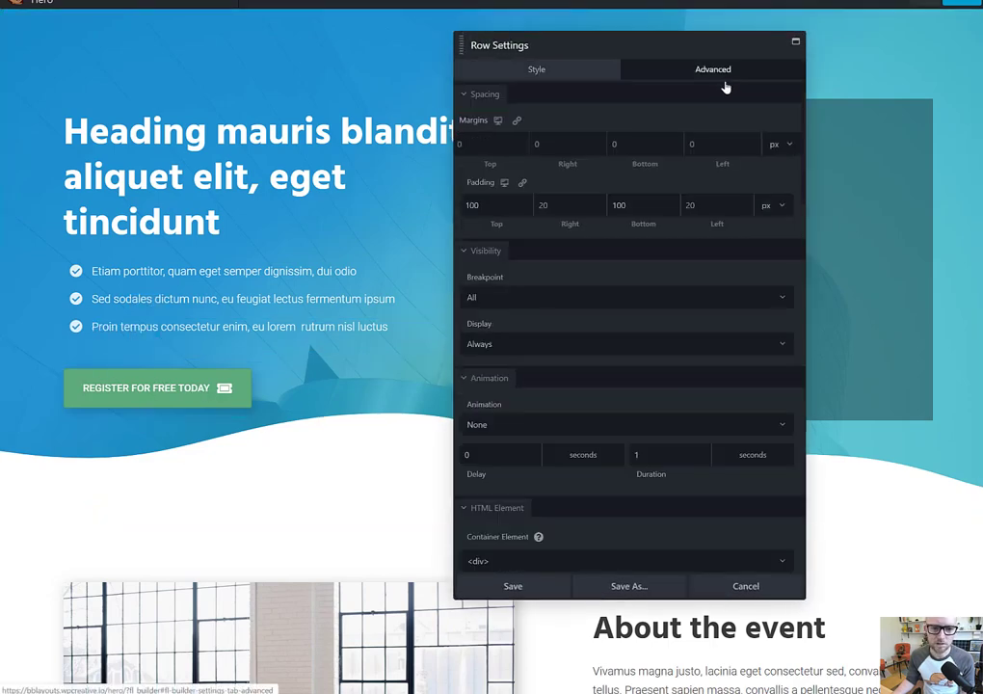
{"action": "left_click", "coordinate": [645, 205]}
{"action": "key", "text": "shift+Up"}
{"action": "key", "text": "shift+Up"}
{"action": "key", "text": "shift+Up"}
{"action": "key", "text": "shift+Up"}
{"action": "key", "text": "shift+Up"}
{"action": "key", "text": "shift+Up"}
{"action": "key", "text": "shift+Up"}
{"action": "key", "text": "shift+Up"}
{"action": "key", "text": "shift+Up"}
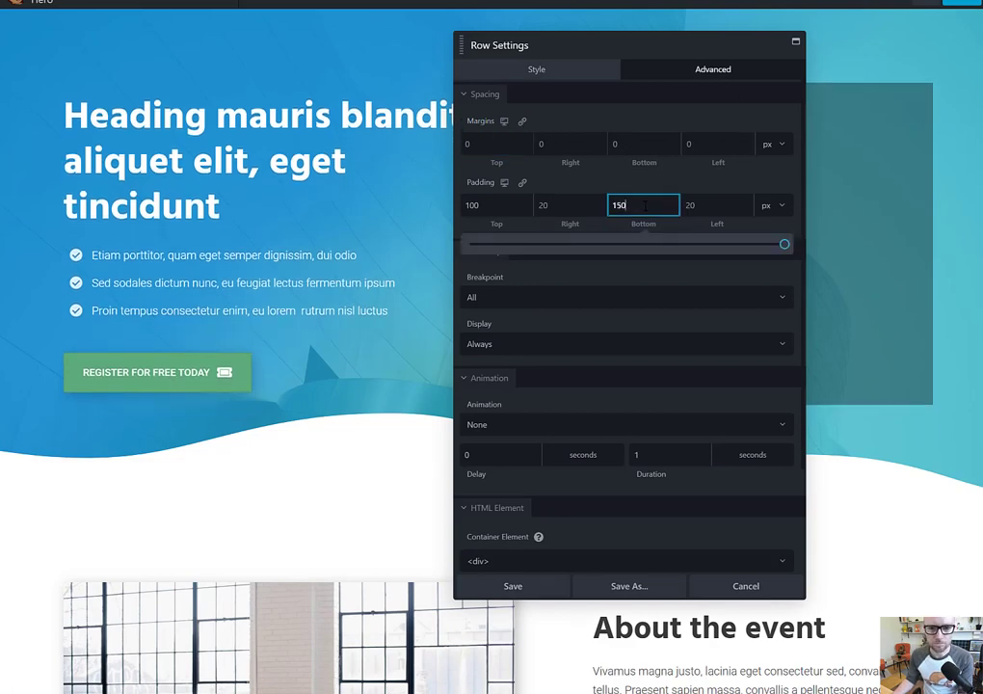
{"action": "key", "text": "shift+Up"}
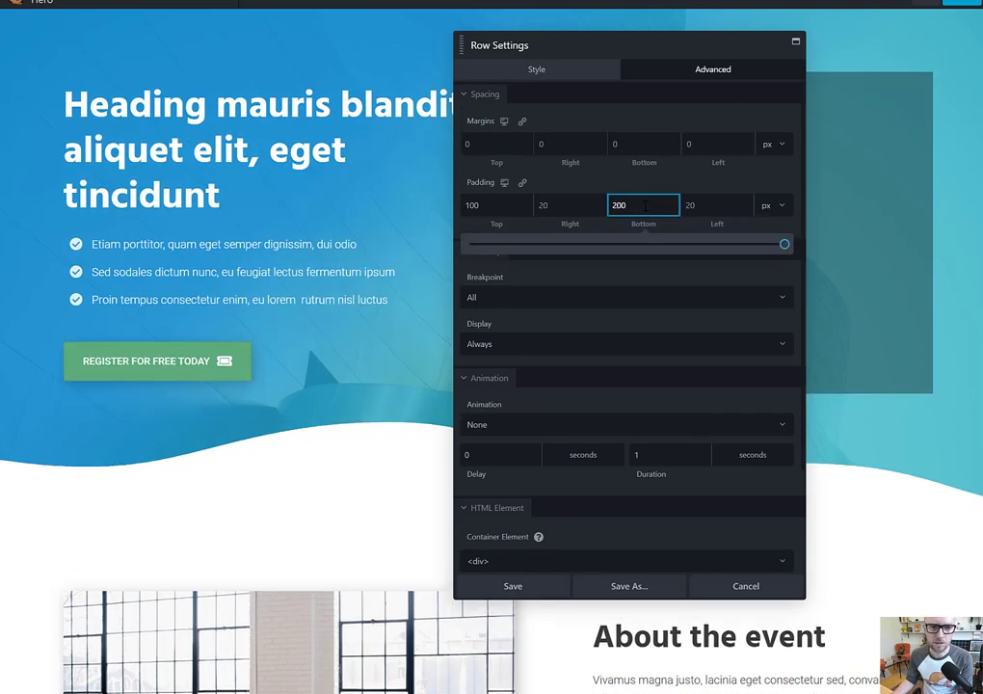
{"action": "left_click", "coordinate": [528, 586]}
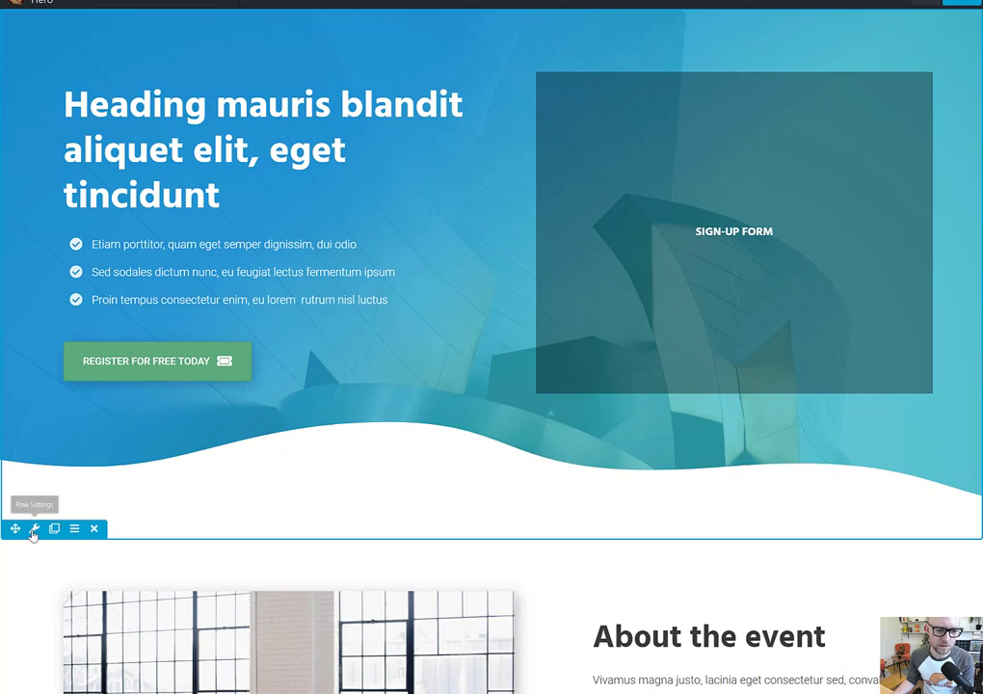
Step: Reopen the hero row's settings on the Style tab, scrolled to the Top Shape options
{"action": "left_click", "coordinate": [33, 530]}
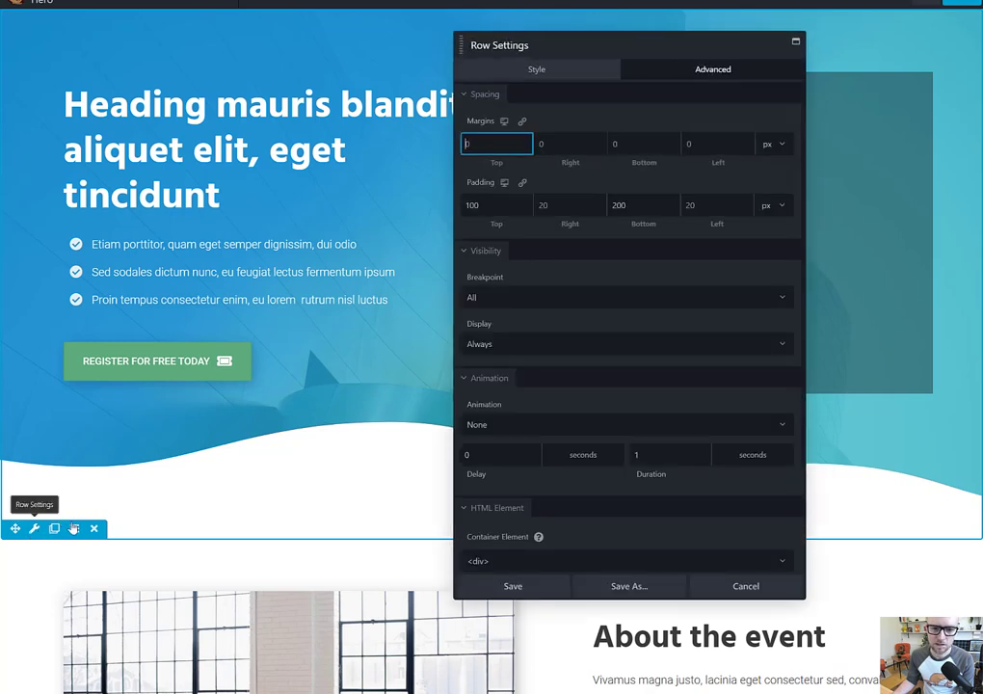
{"action": "scroll", "coordinate": [575, 318], "scroll_direction": "down", "scroll_amount": 2}
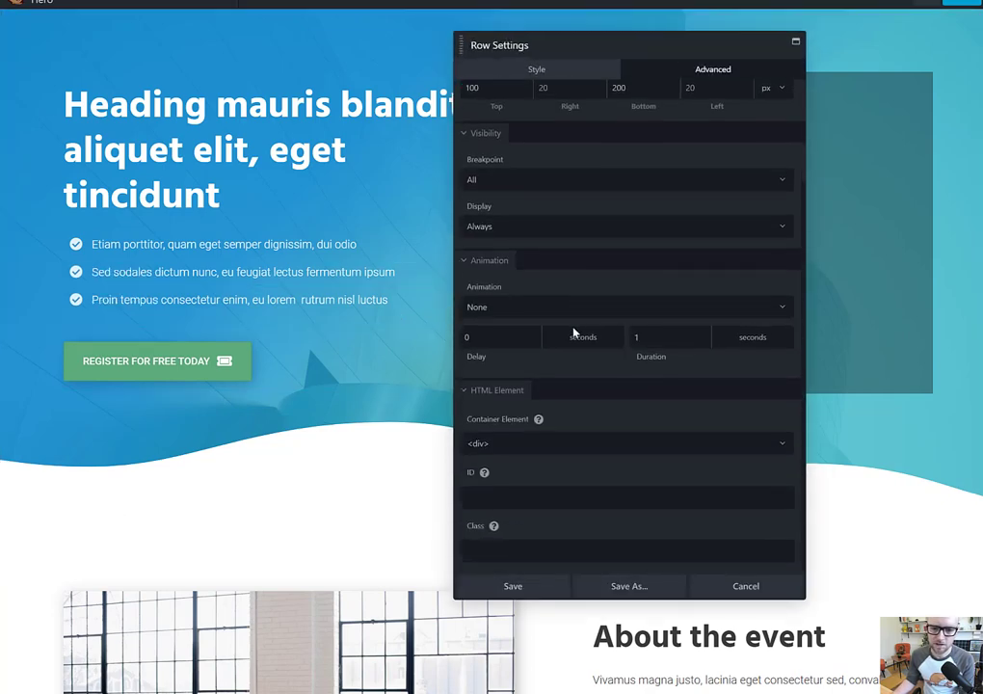
{"action": "left_click", "coordinate": [536, 76]}
{"action": "scroll", "coordinate": [522, 397], "scroll_direction": "up", "scroll_amount": 2}
{"action": "scroll", "coordinate": [523, 399], "scroll_direction": "down", "scroll_amount": 4}
{"action": "scroll", "coordinate": [522, 400], "scroll_direction": "down", "scroll_amount": 12}
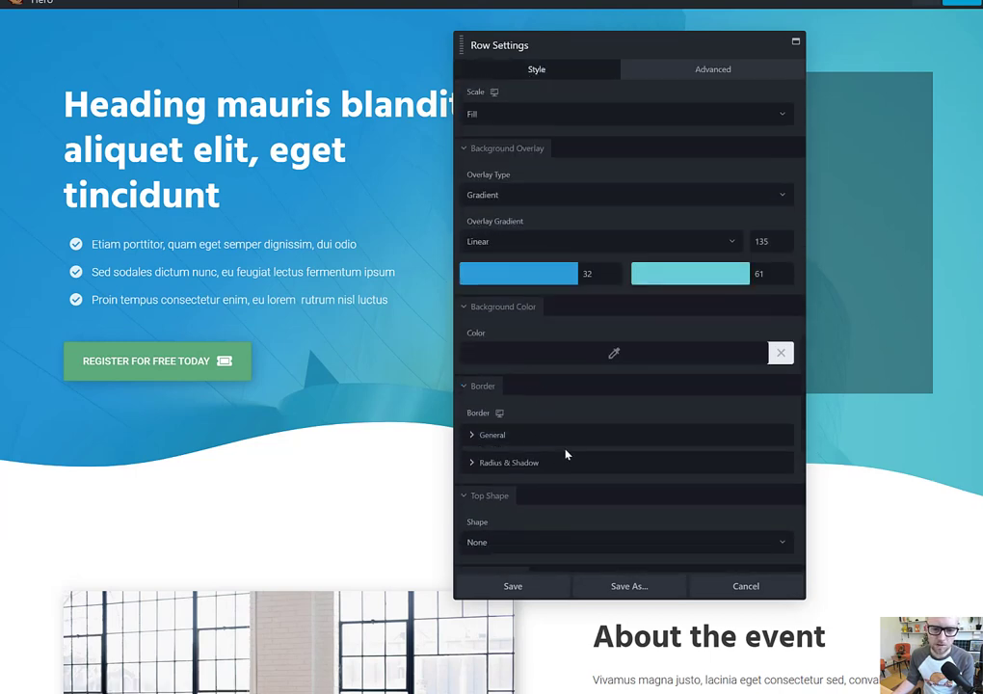
{"action": "scroll", "coordinate": [564, 455], "scroll_direction": "down", "scroll_amount": 8}
{"action": "scroll", "coordinate": [563, 457], "scroll_direction": "up", "scroll_amount": 4}
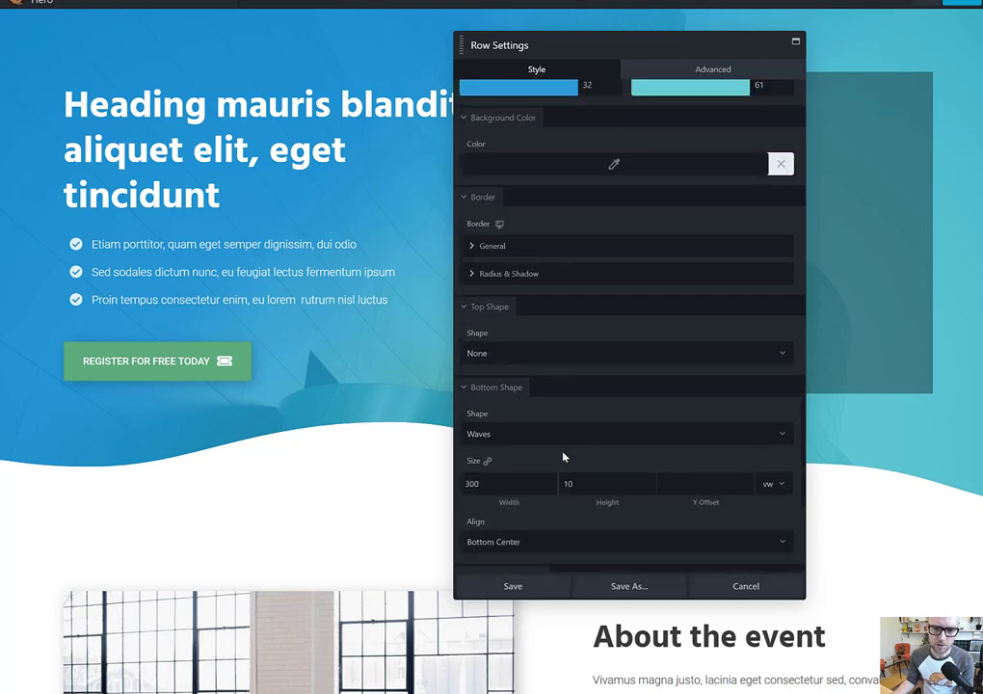
Step: Add a Waves top shape sized 300 by 10 vw
{"action": "left_click", "coordinate": [496, 354]}
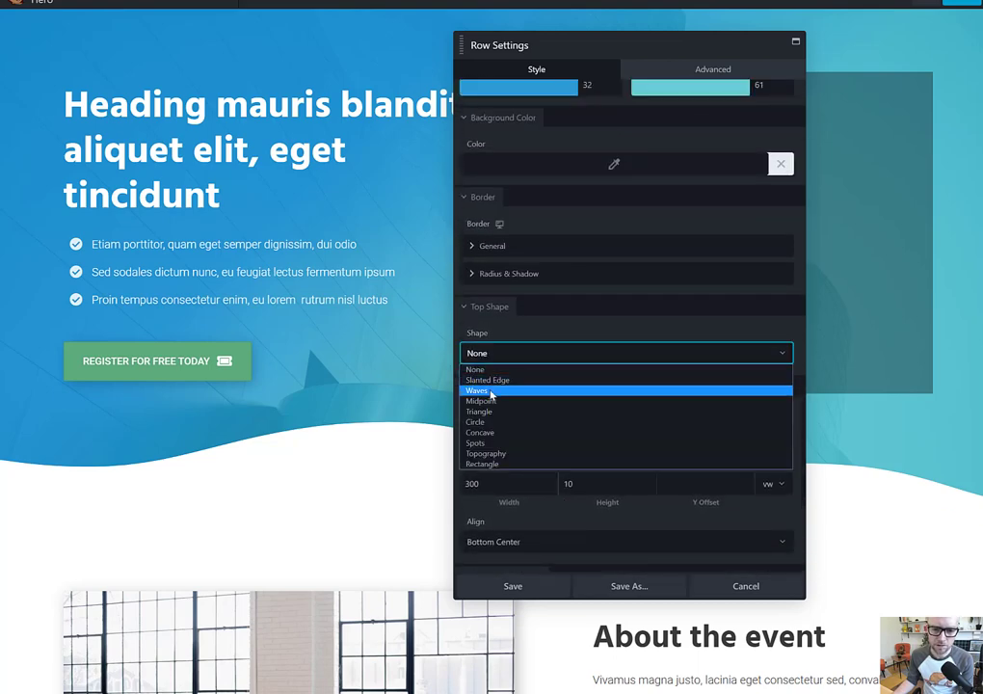
{"action": "left_click", "coordinate": [491, 392]}
{"action": "left_click", "coordinate": [511, 403]}
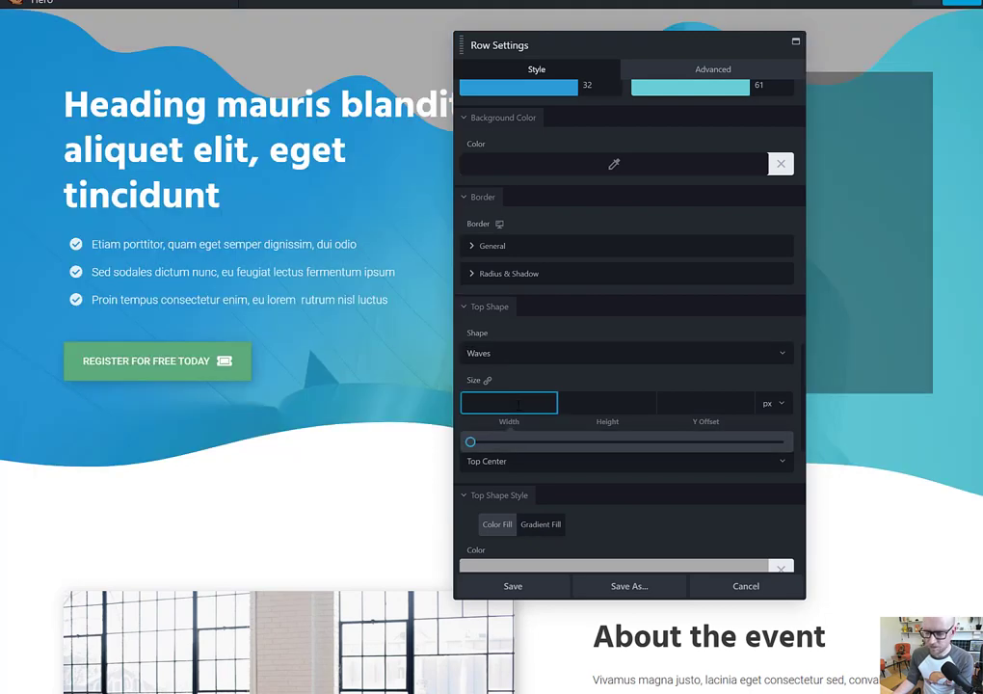
{"action": "type", "text": "300"}
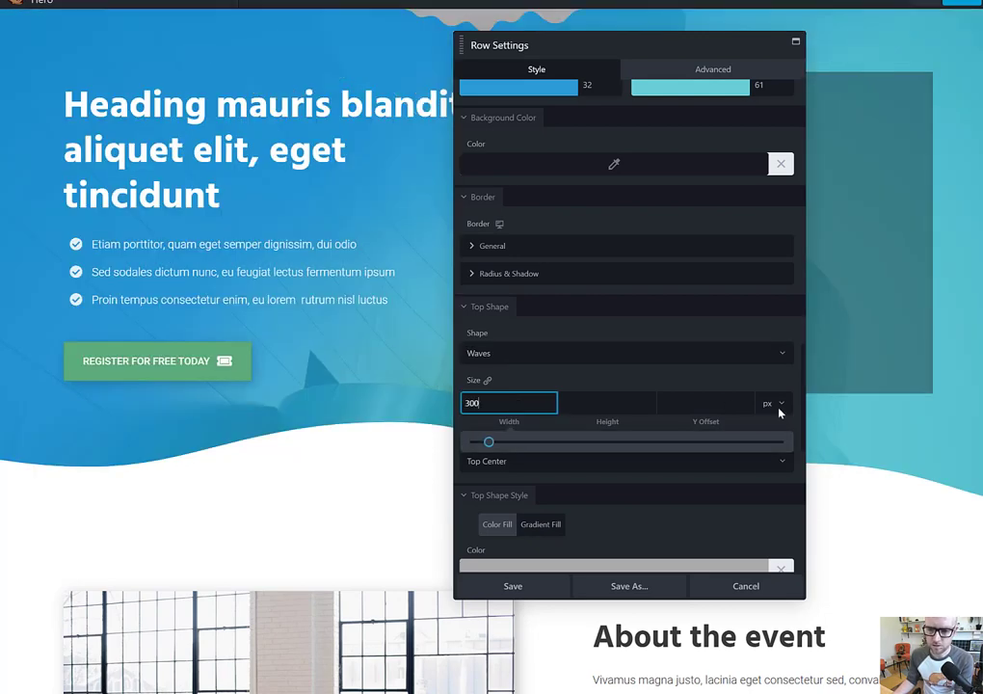
{"action": "left_click", "coordinate": [773, 402]}
{"action": "left_click", "coordinate": [766, 431]}
{"action": "left_click", "coordinate": [631, 403]}
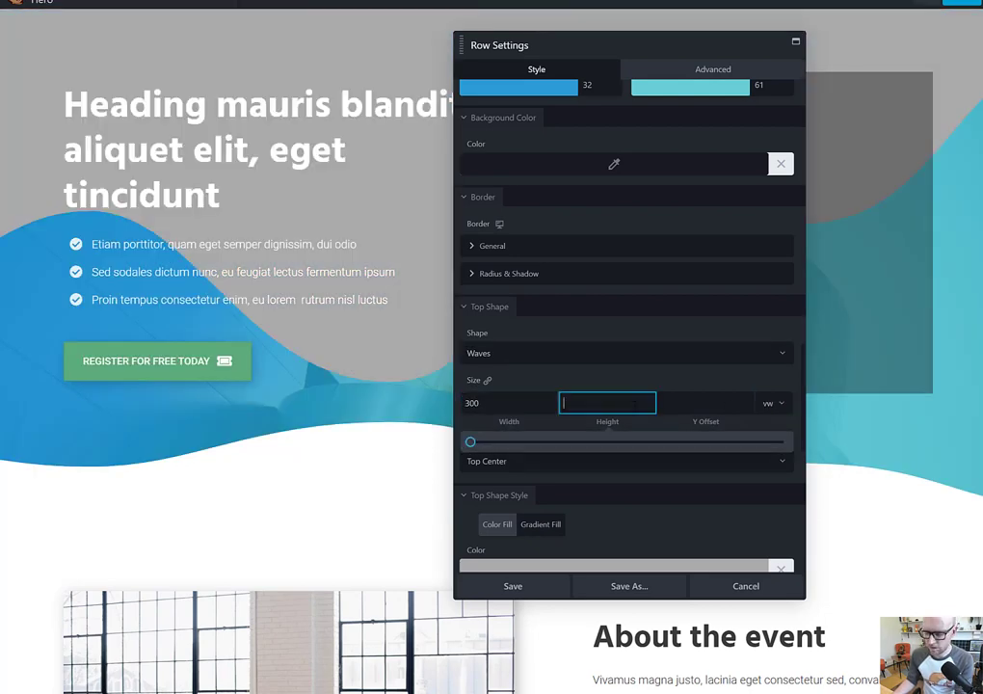
{"action": "type", "text": "10"}
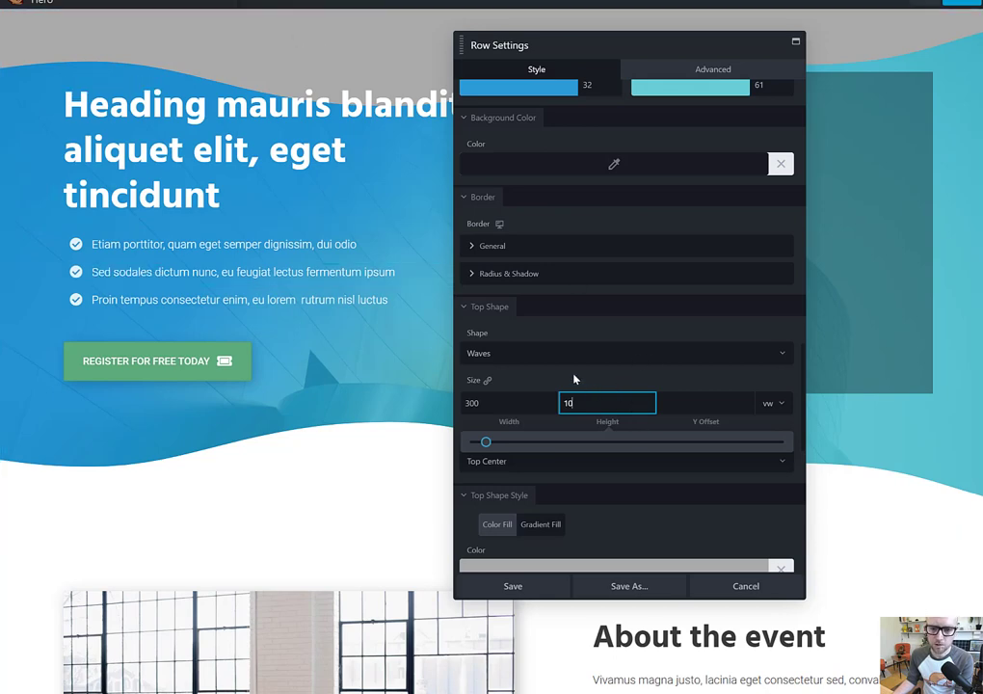
Step: Align the top wave to Bottom Center and try its vertical flip
{"action": "left_click", "coordinate": [486, 461]}
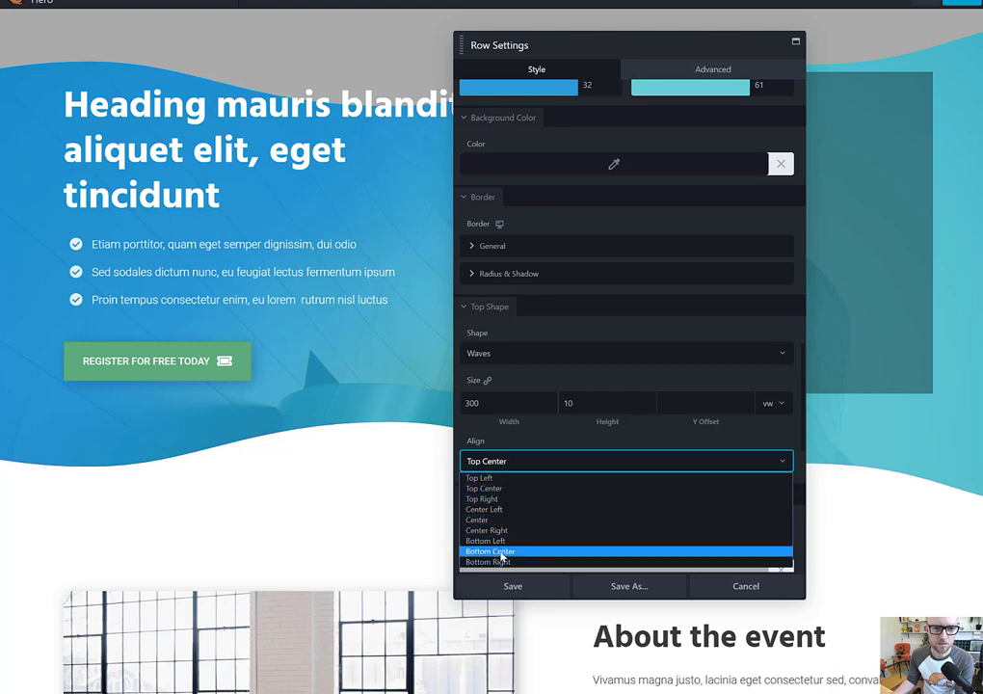
{"action": "left_click", "coordinate": [500, 552]}
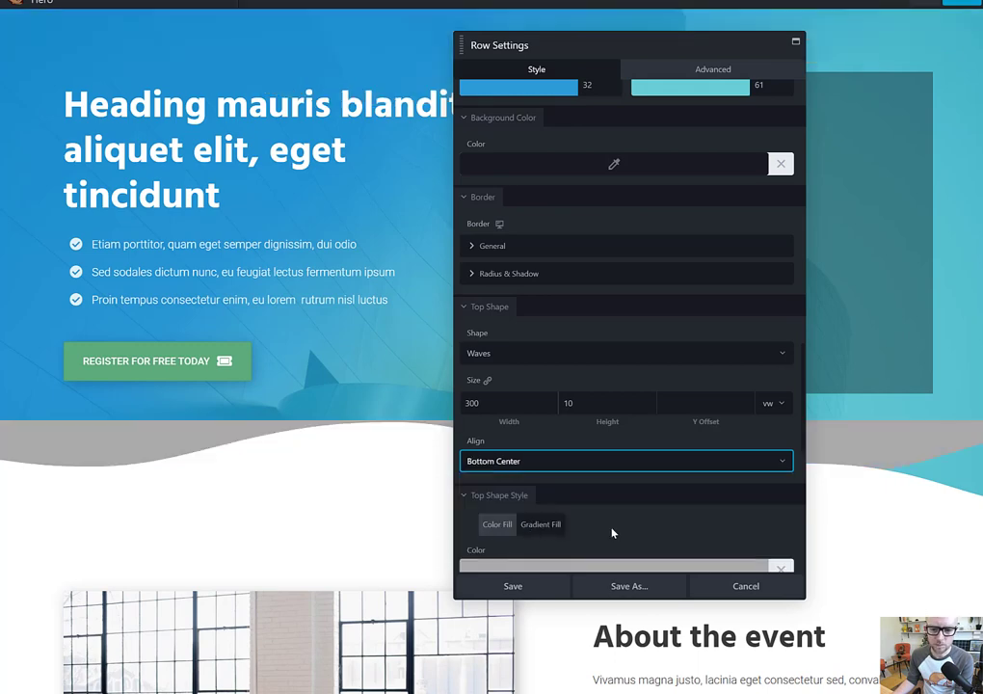
{"action": "scroll", "coordinate": [612, 531], "scroll_direction": "down", "scroll_amount": 1}
{"action": "scroll", "coordinate": [612, 531], "scroll_direction": "down", "scroll_amount": 2}
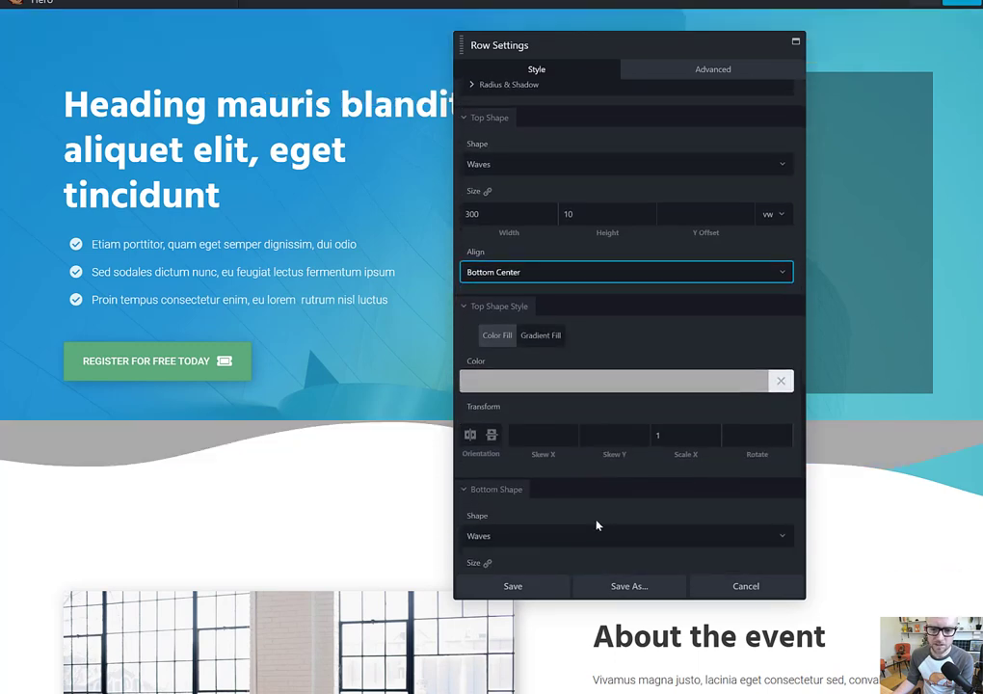
{"action": "left_click", "coordinate": [491, 436]}
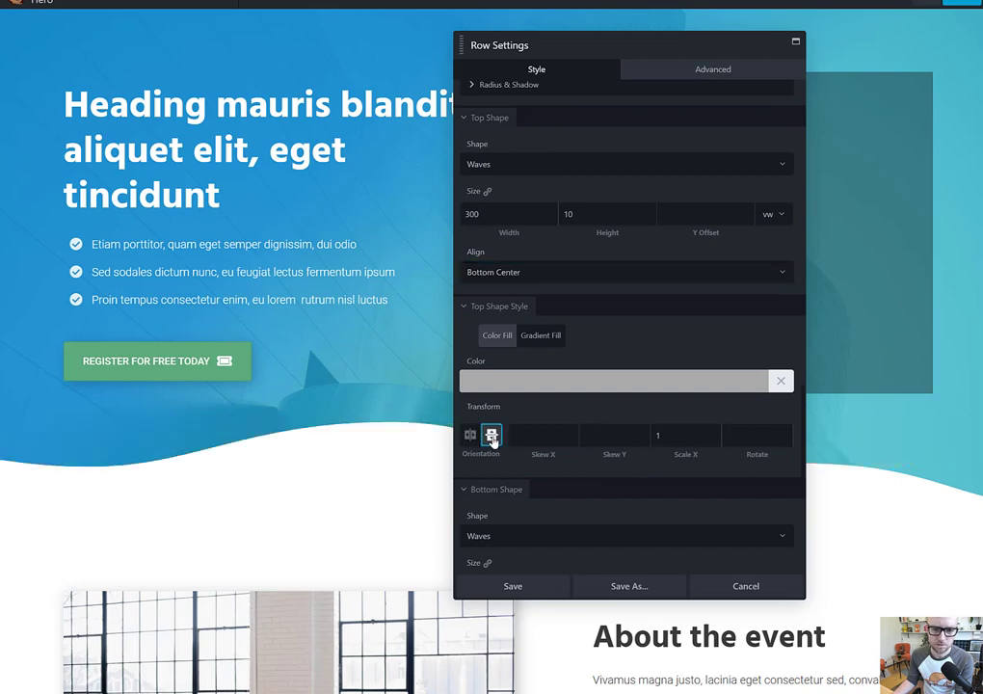
{"action": "left_click", "coordinate": [492, 435]}
Step: Flip the top wave vertically and horizontally and fill it with #ffffff
{"action": "left_click", "coordinate": [492, 435]}
{"action": "left_click", "coordinate": [559, 381]}
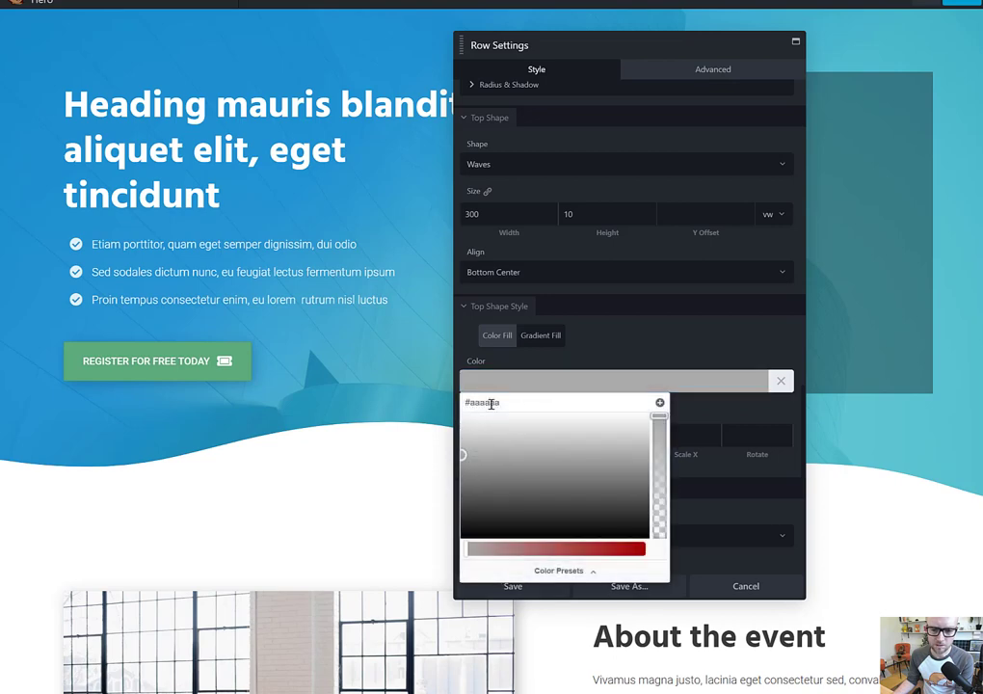
{"action": "left_click", "coordinate": [491, 404]}
{"action": "type", "text": "#ffffff"}
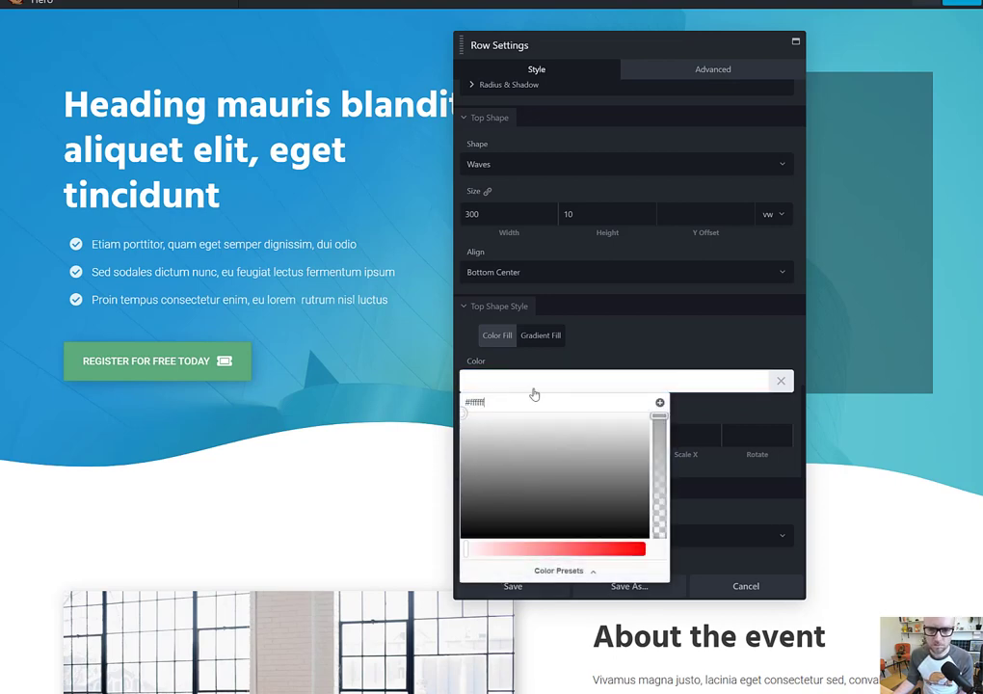
{"action": "left_click", "coordinate": [639, 347]}
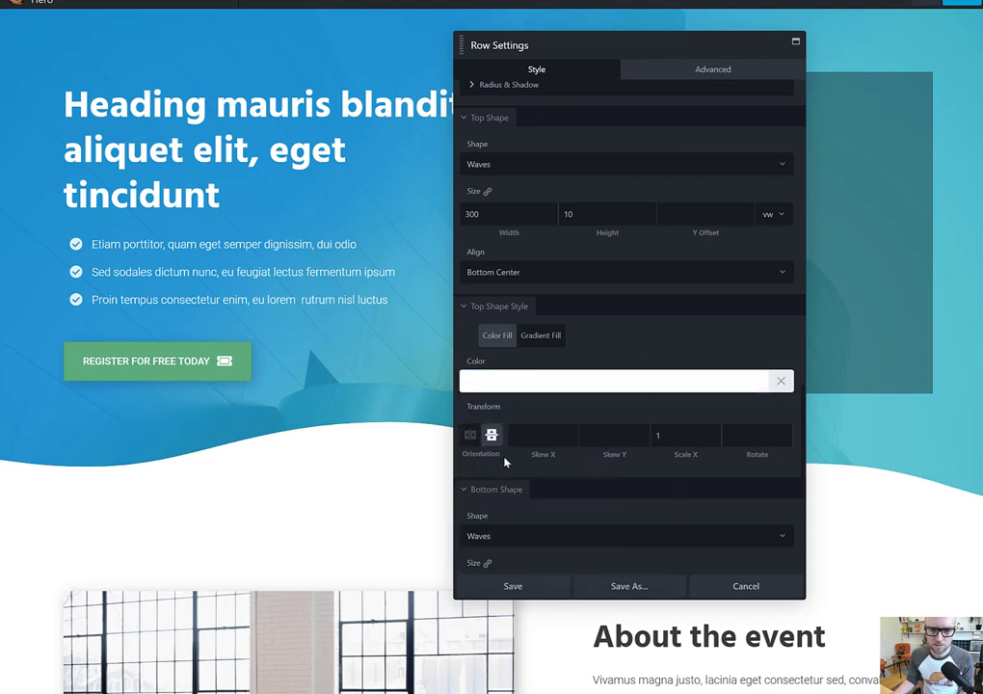
{"action": "left_click", "coordinate": [469, 438]}
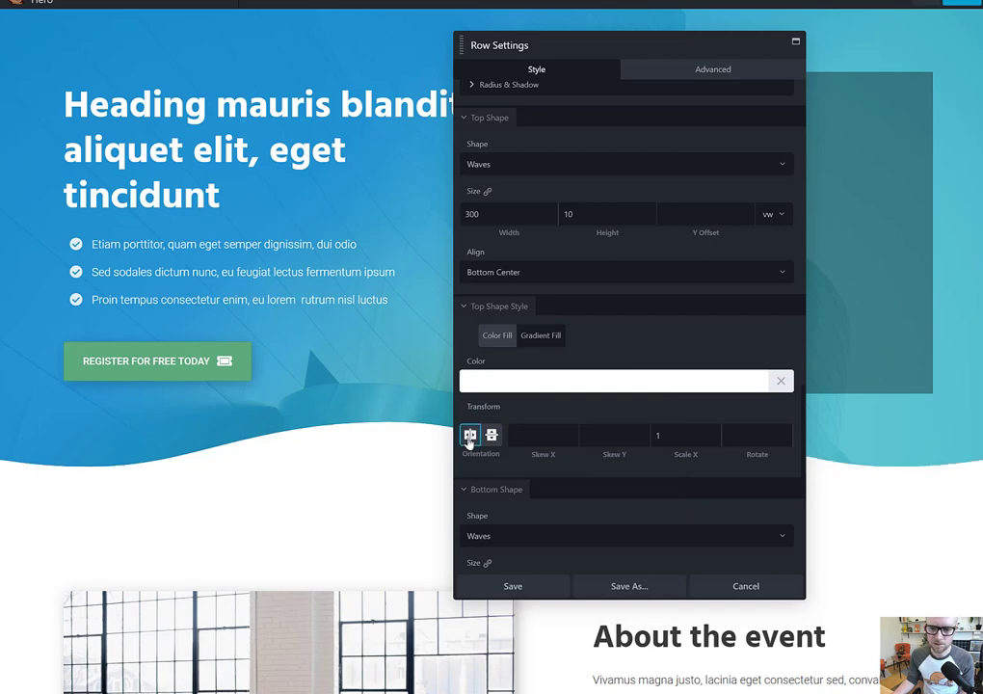
Step: Lower the top wave's opacity to 0.51 and save the hero row
{"action": "left_click", "coordinate": [575, 390]}
{"action": "left_click_drag", "start_coordinate": [659, 416], "coordinate": [661, 468]}
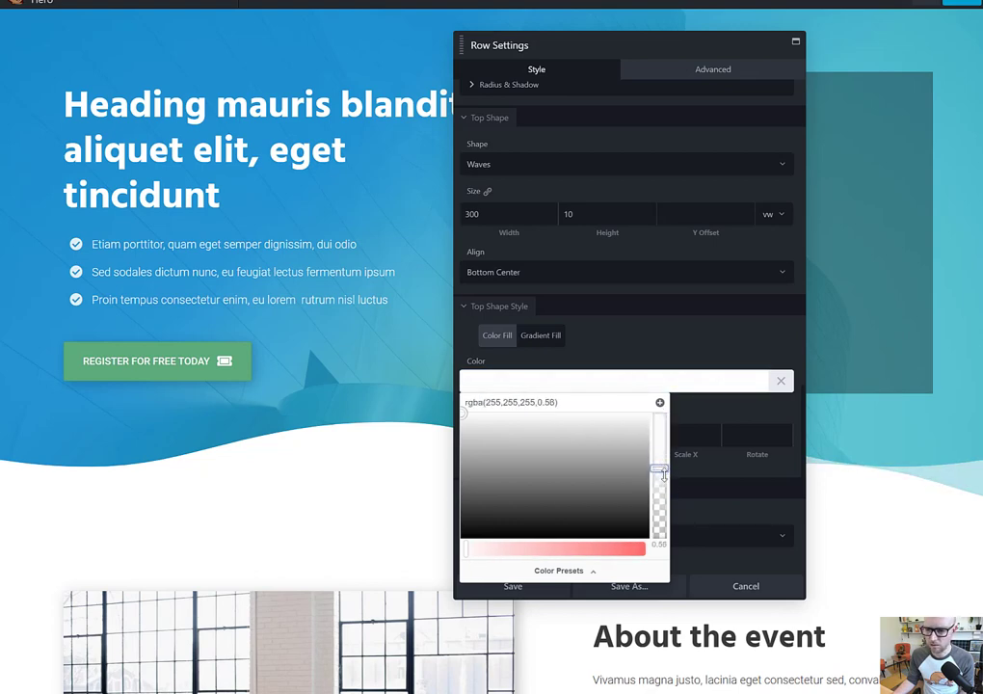
{"action": "left_click_drag", "start_coordinate": [664, 475], "coordinate": [663, 479]}
{"action": "left_click", "coordinate": [650, 353]}
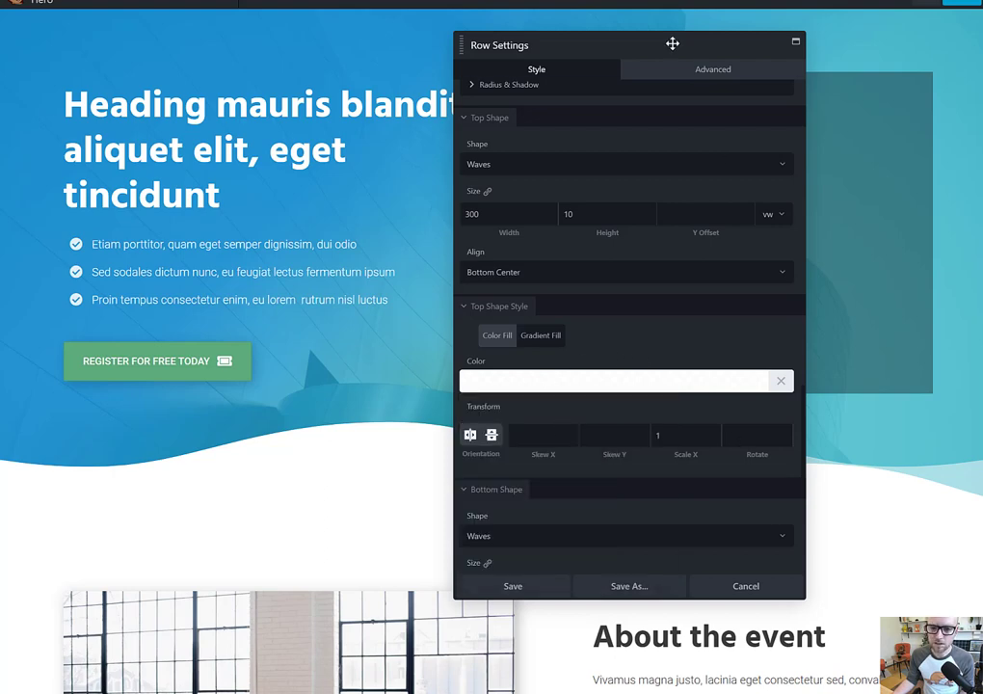
{"action": "left_click_drag", "start_coordinate": [614, 37], "coordinate": [435, 32]}
{"action": "left_click", "coordinate": [260, 573]}
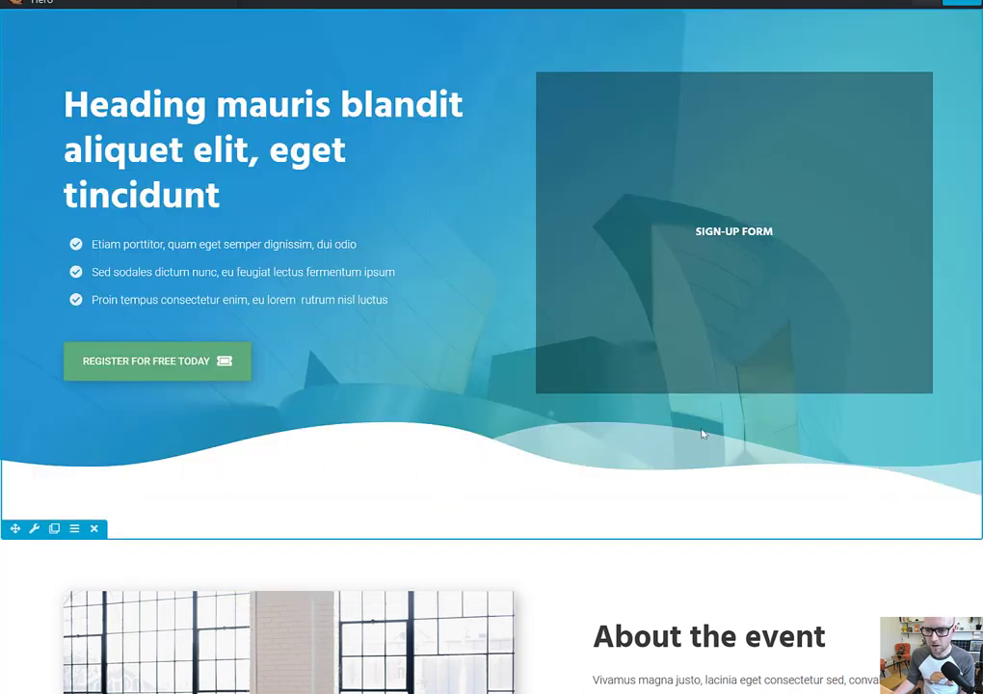
Step: Reopen the hero row settings and set the top wave's Y offset to 0
{"action": "left_click", "coordinate": [34, 528]}
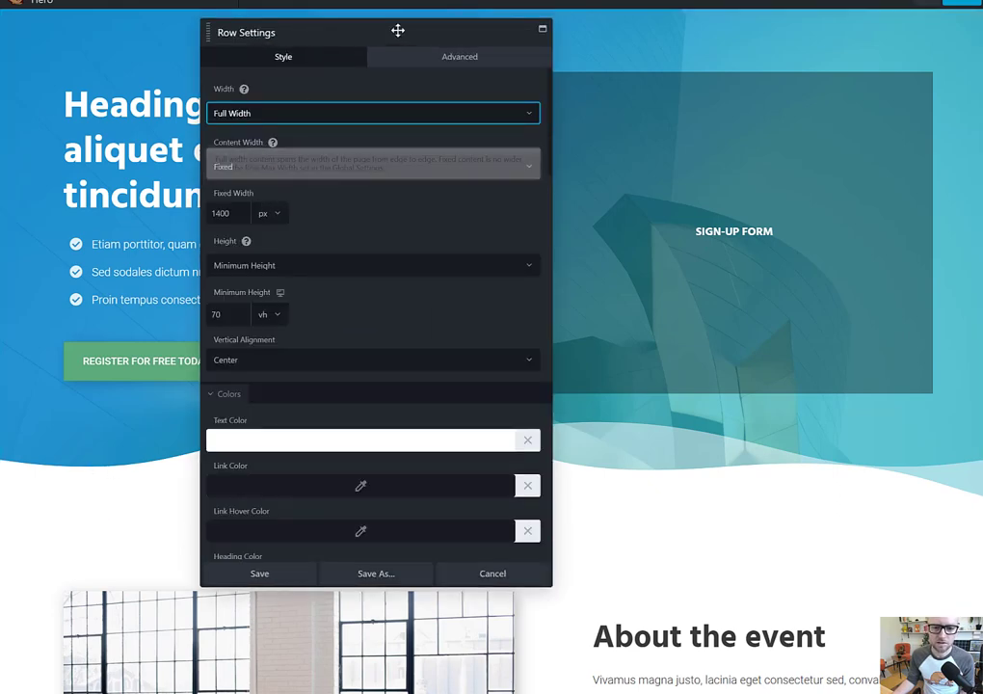
{"action": "left_click_drag", "start_coordinate": [446, 26], "coordinate": [768, 53]}
{"action": "scroll", "coordinate": [747, 433], "scroll_direction": "down", "scroll_amount": 10}
{"action": "scroll", "coordinate": [743, 437], "scroll_direction": "down", "scroll_amount": 15}
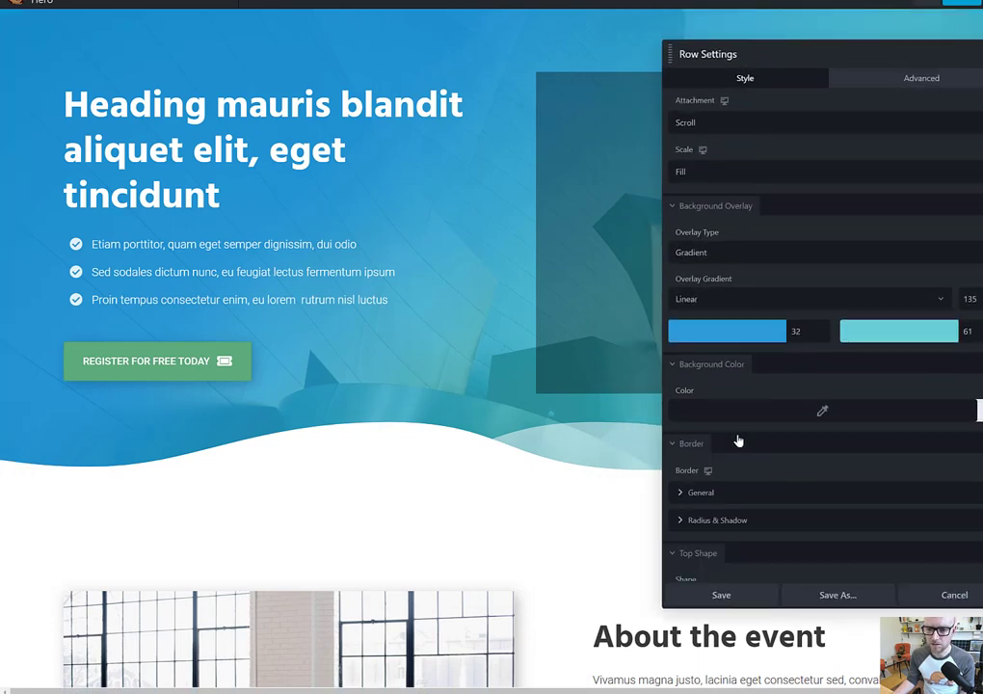
{"action": "left_click", "coordinate": [907, 222]}
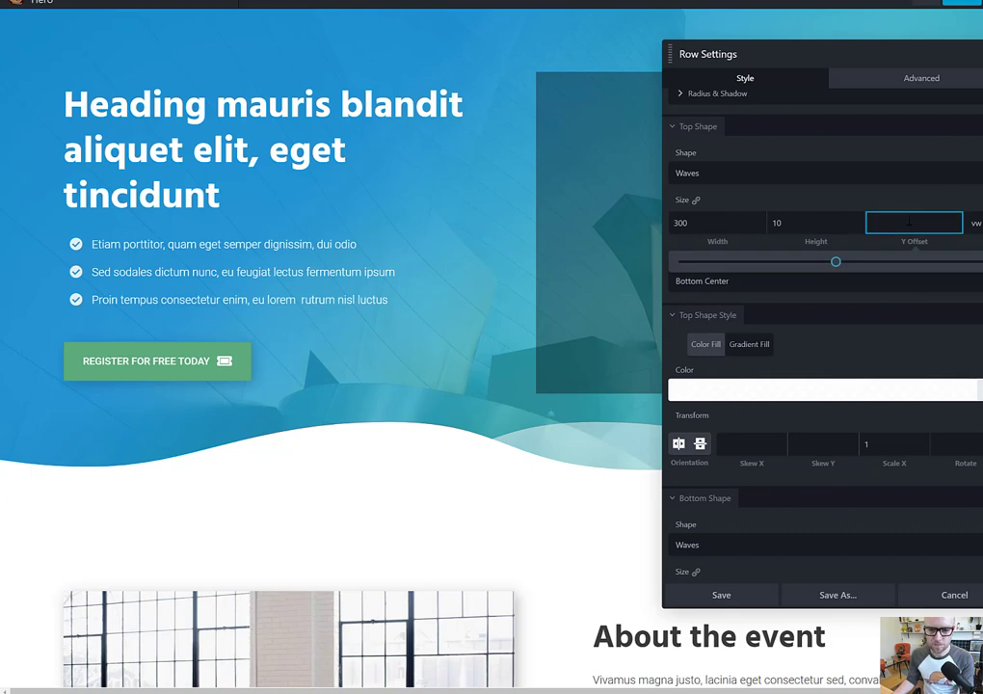
{"action": "type", "text": "0"}
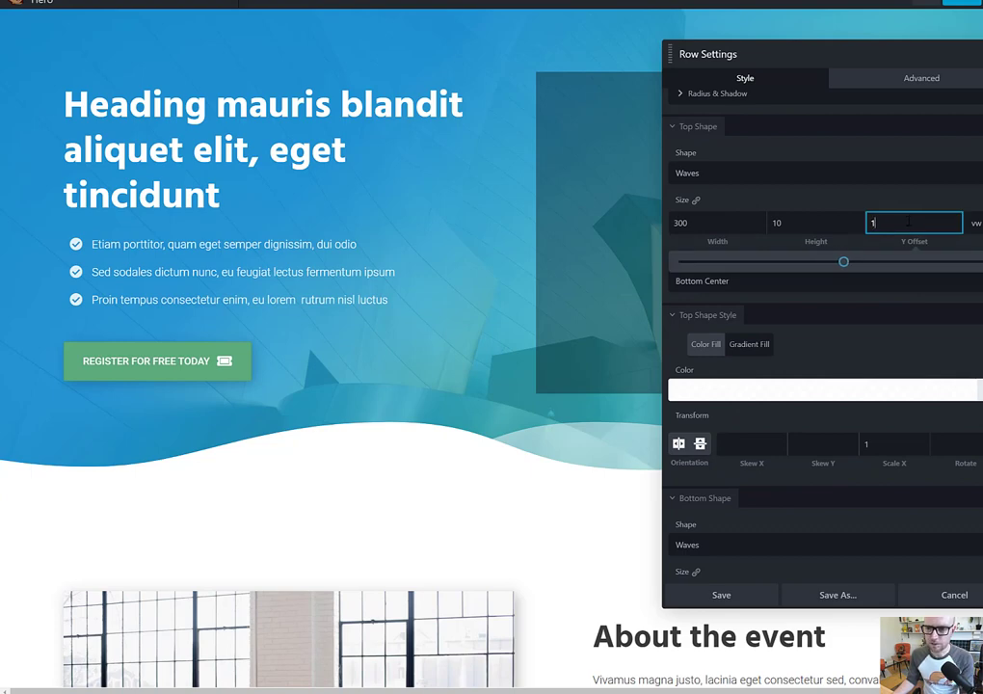
Step: Resize the top wave to 400 wide by 12 high
{"action": "double_click", "coordinate": [793, 223]}
{"action": "type", "text": "11"}
{"action": "left_click", "coordinate": [714, 224]}
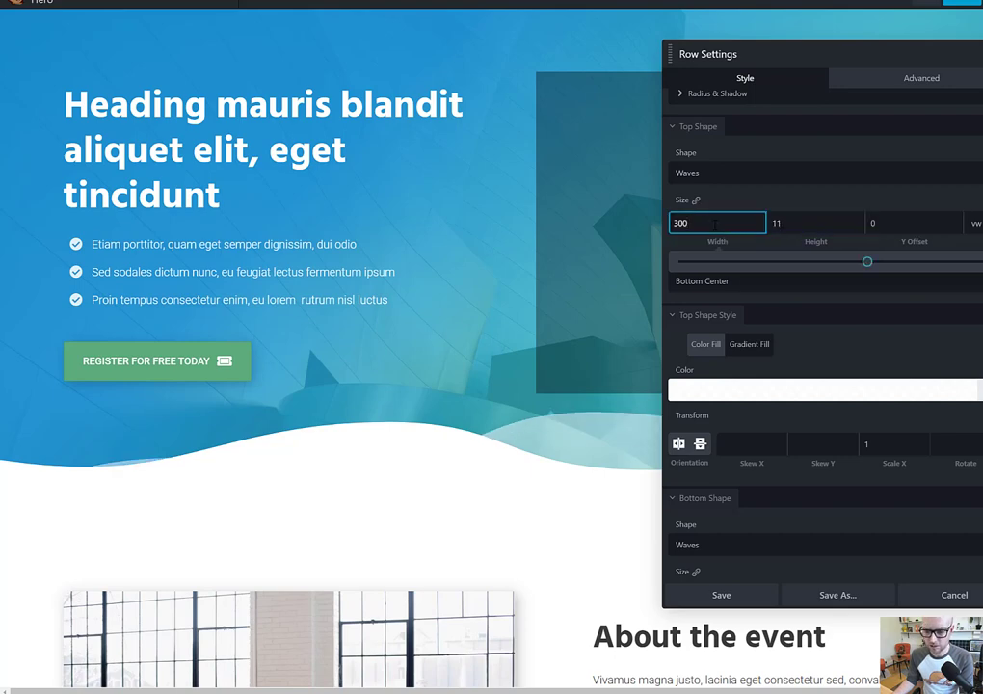
{"action": "key", "text": "Down"}
{"action": "key", "text": "Down"}
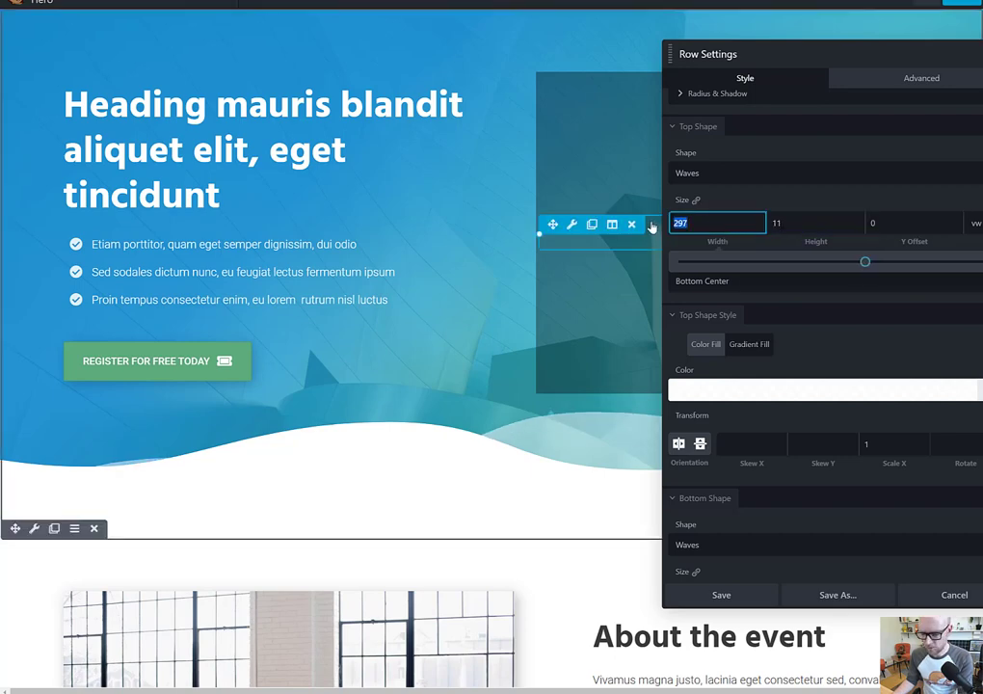
{"action": "type", "text": "340"}
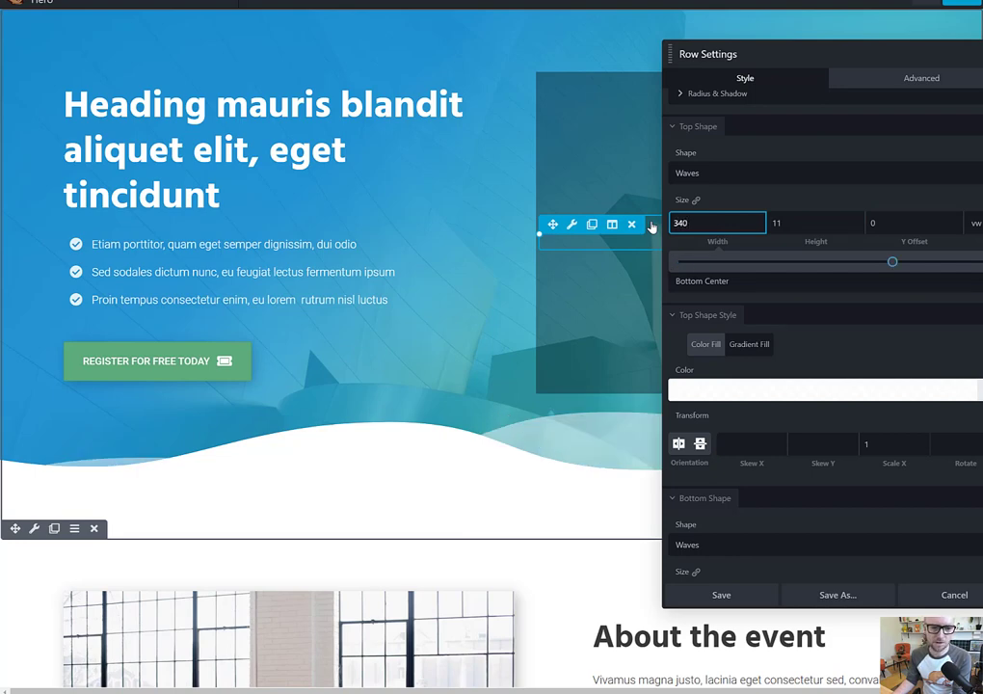
{"action": "left_click", "coordinate": [805, 224]}
{"action": "key", "text": "Up"}
{"action": "key", "text": "Up"}
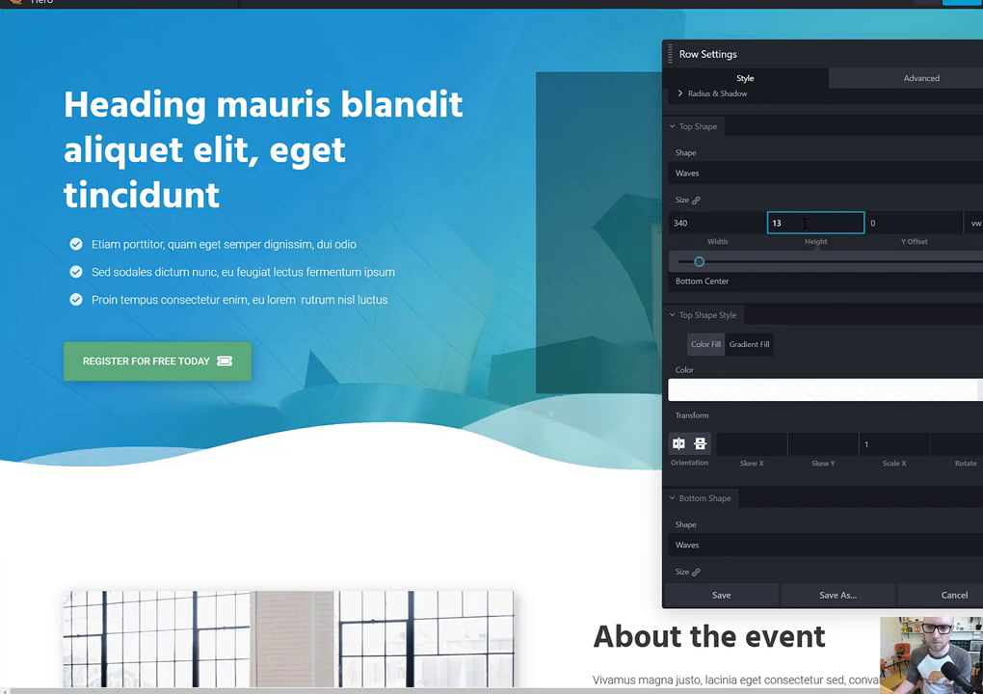
{"action": "double_click", "coordinate": [691, 223]}
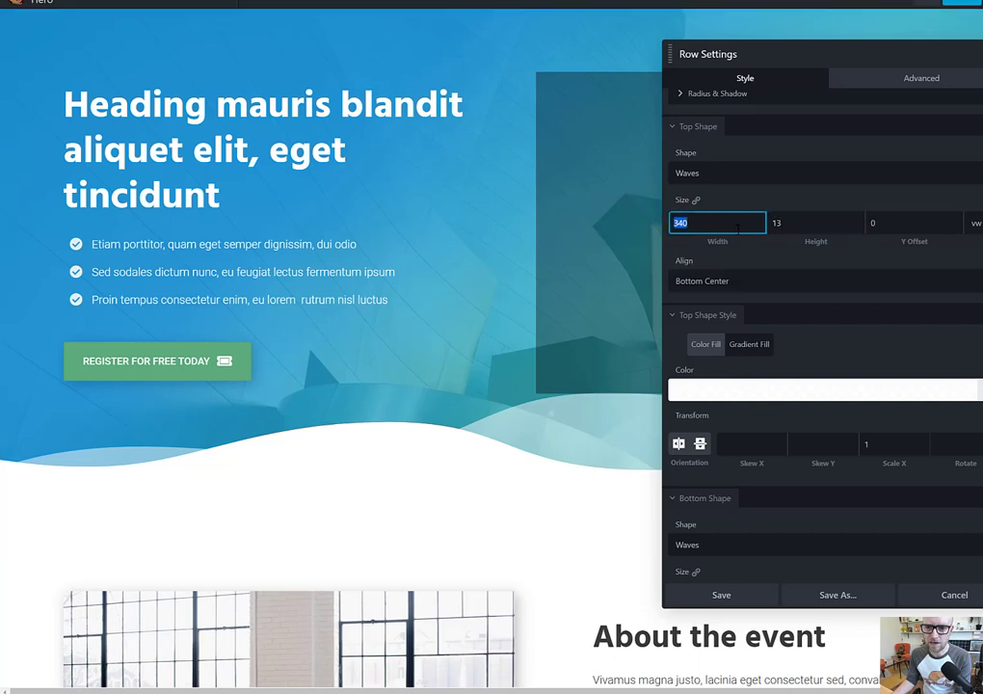
{"action": "type", "text": "400"}
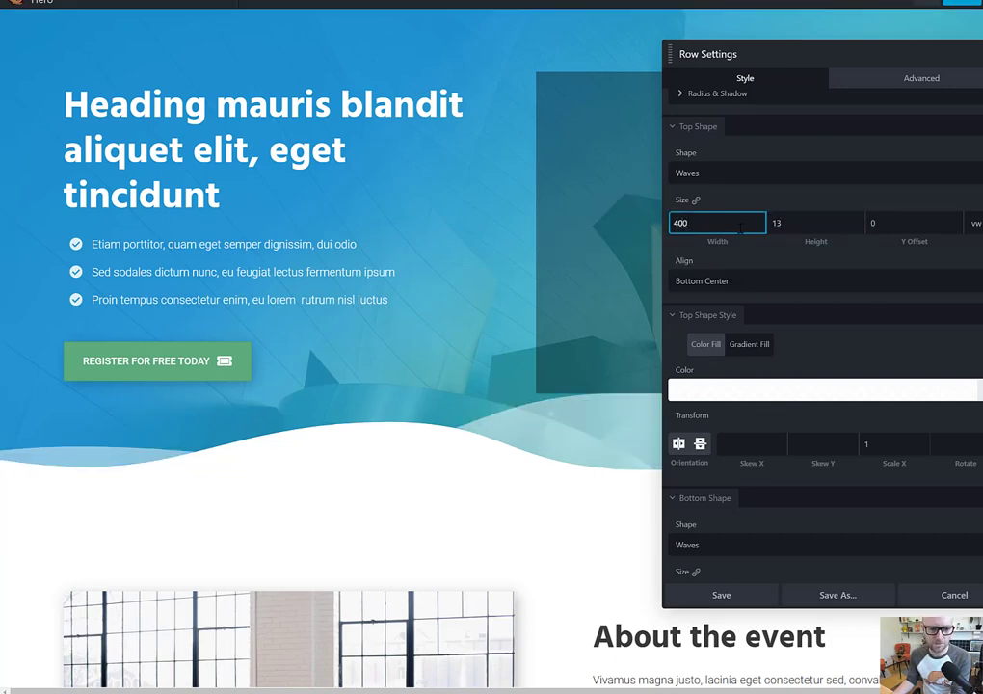
{"action": "left_click", "coordinate": [784, 221]}
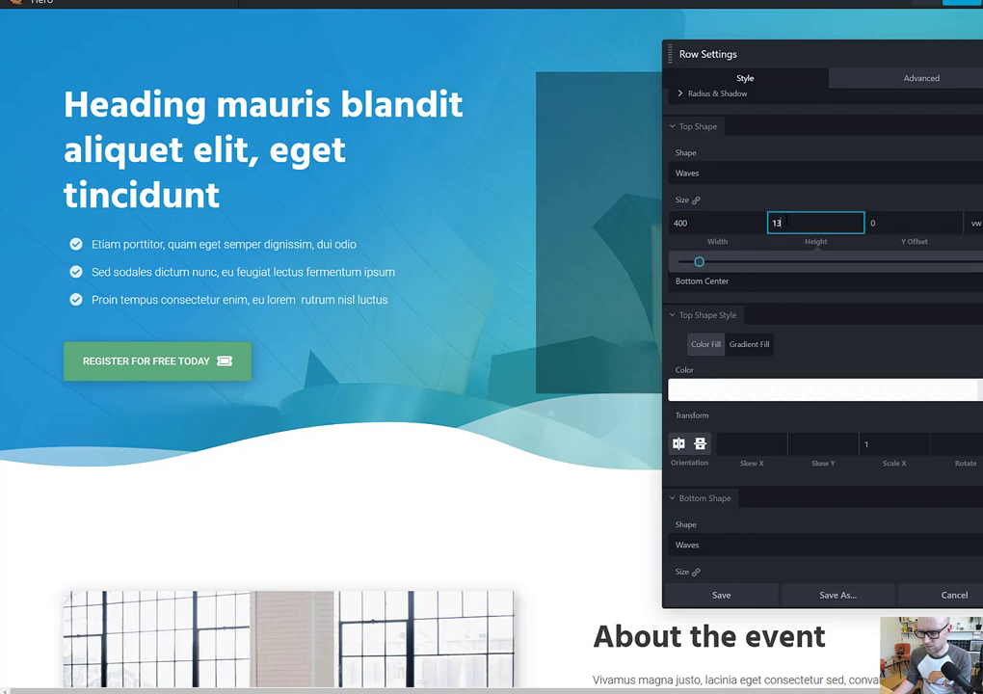
{"action": "key", "text": "Down"}
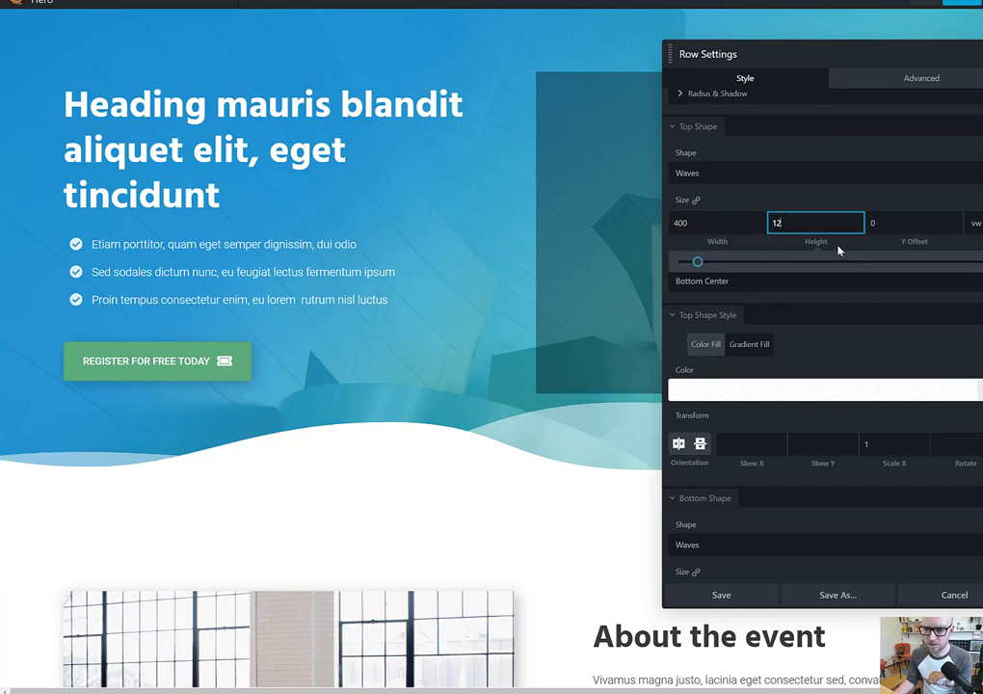
Step: Skew the top wave by 3 on the Y axis and save the row
{"action": "left_click", "coordinate": [816, 443]}
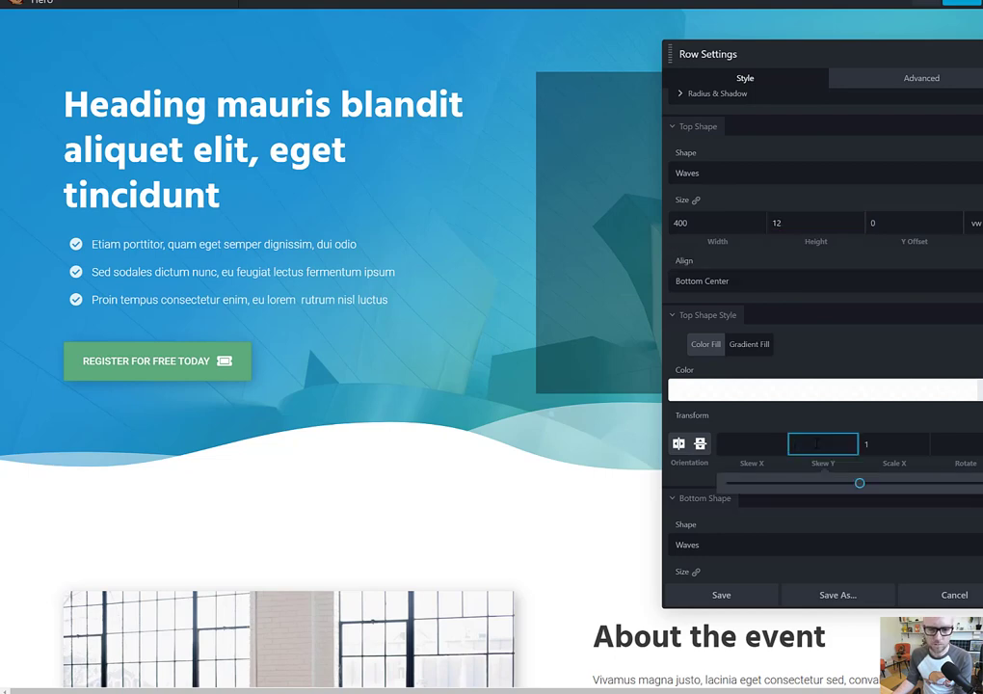
{"action": "type", "text": "3"}
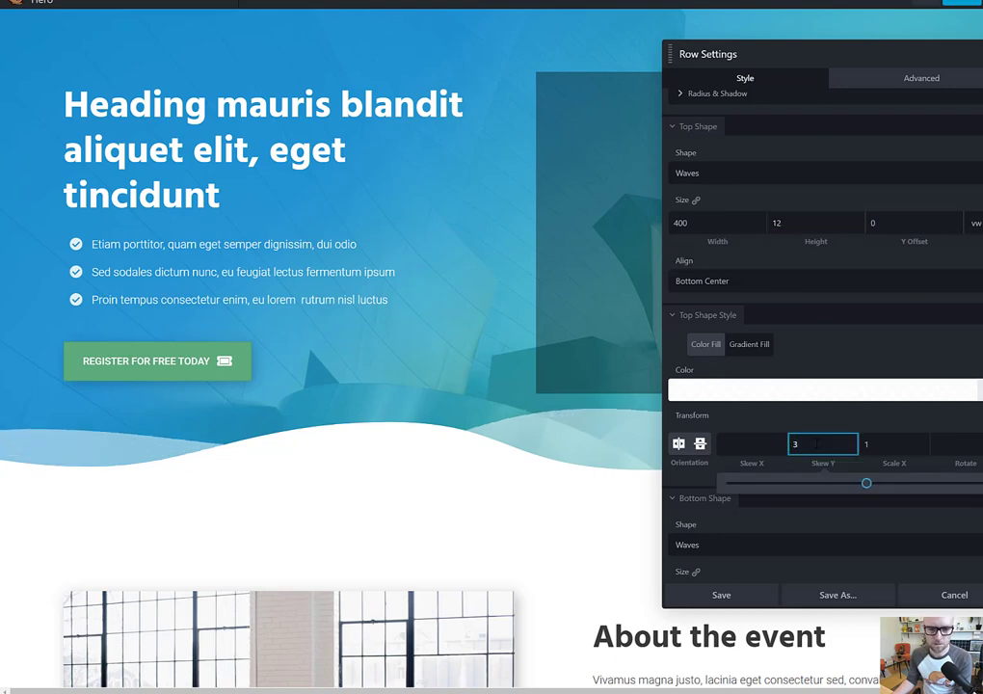
{"action": "left_click", "coordinate": [722, 595]}
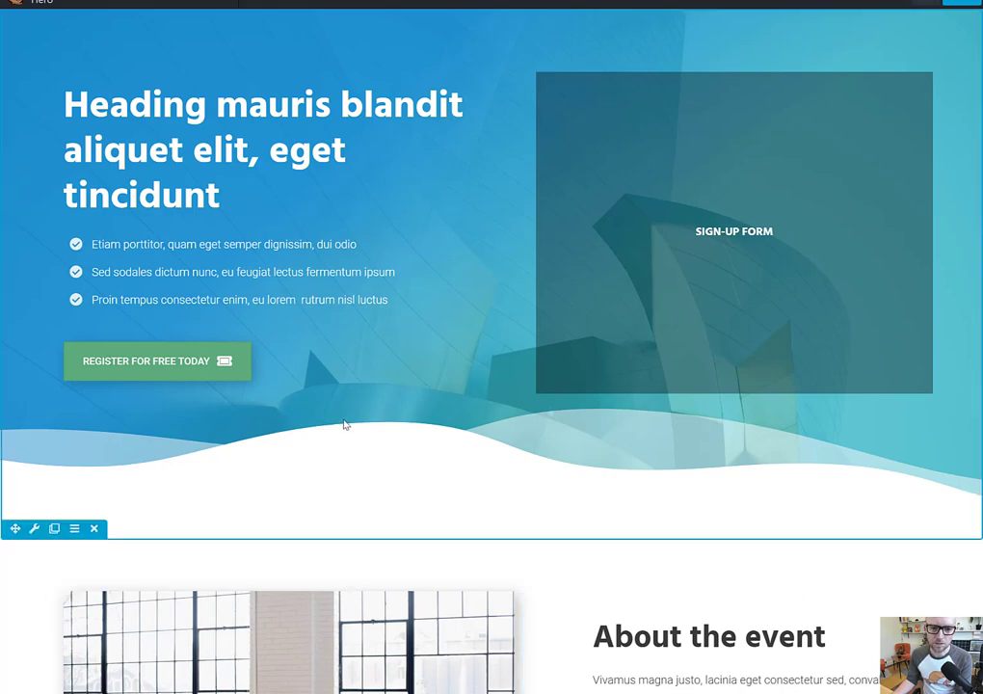
Step: Resize the bottom wave to 340 wide by 8 high and save the row settings
{"action": "left_click", "coordinate": [35, 529]}
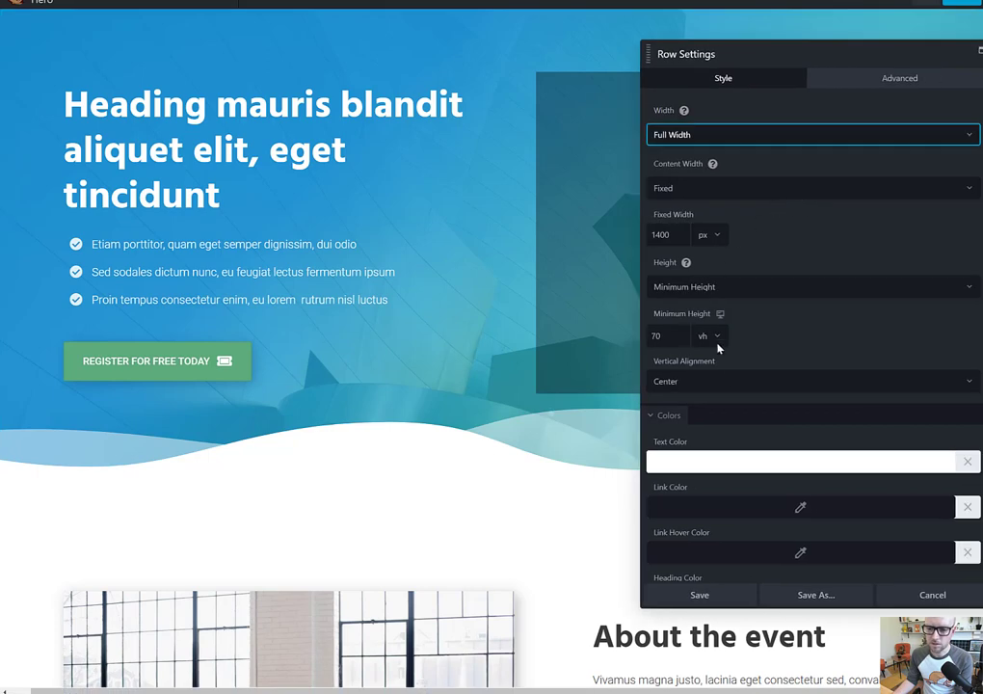
{"action": "scroll", "coordinate": [729, 376], "scroll_direction": "down", "scroll_amount": 5}
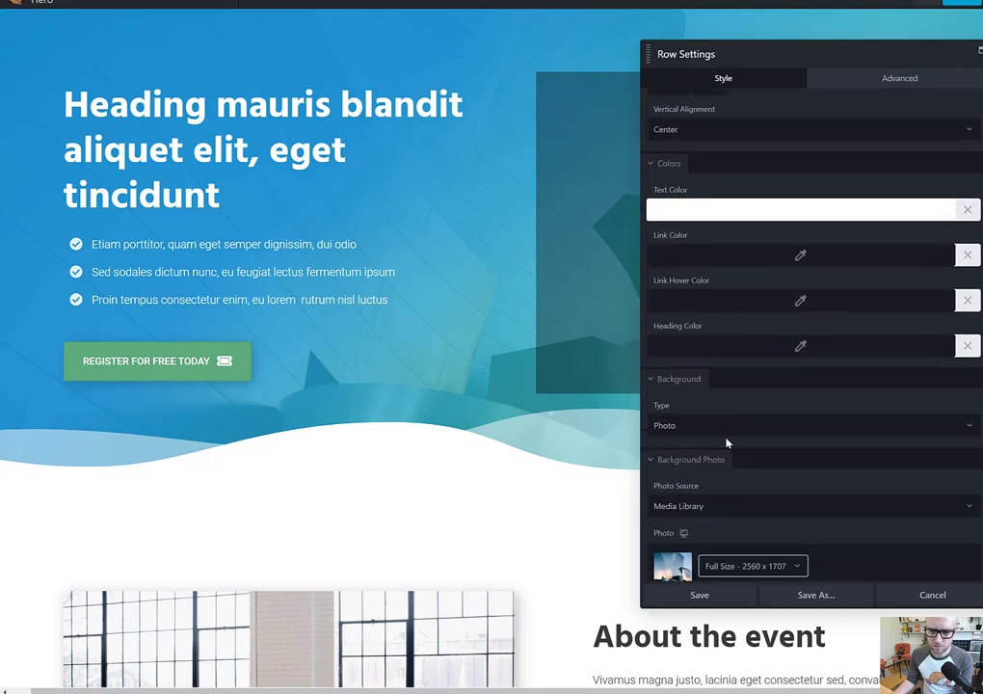
{"action": "scroll", "coordinate": [722, 443], "scroll_direction": "down", "scroll_amount": 10}
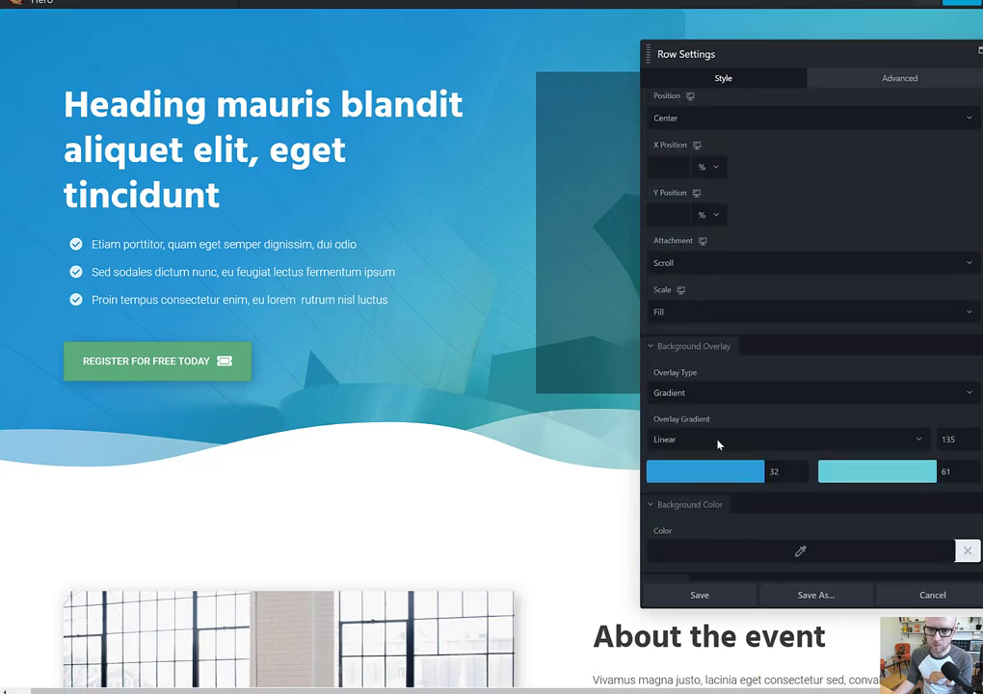
{"action": "scroll", "coordinate": [717, 443], "scroll_direction": "down", "scroll_amount": 12}
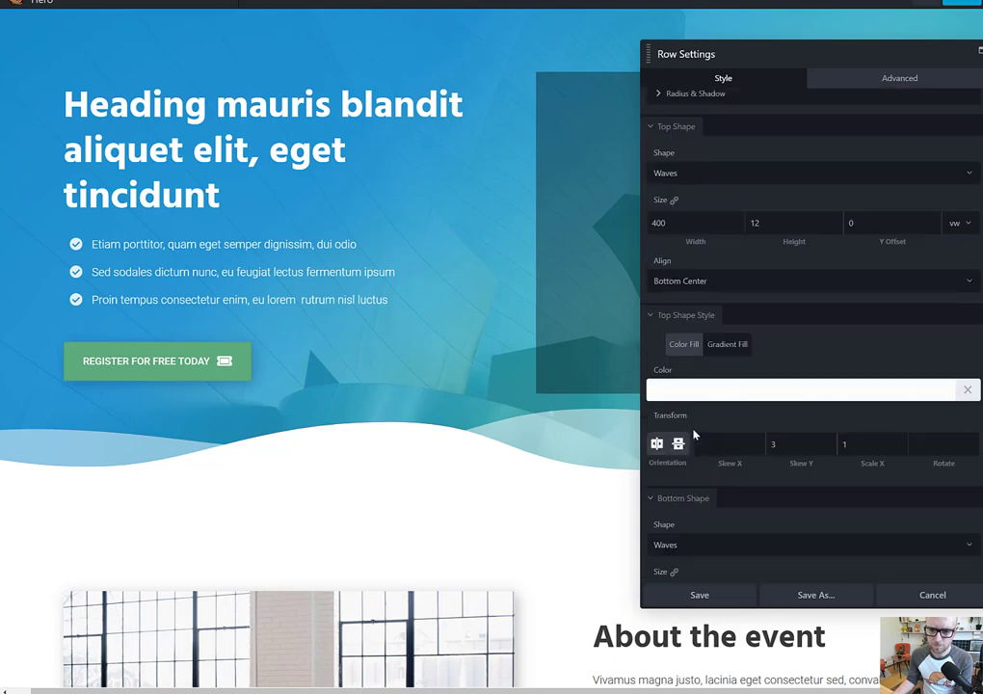
{"action": "scroll", "coordinate": [694, 435], "scroll_direction": "down", "scroll_amount": 4}
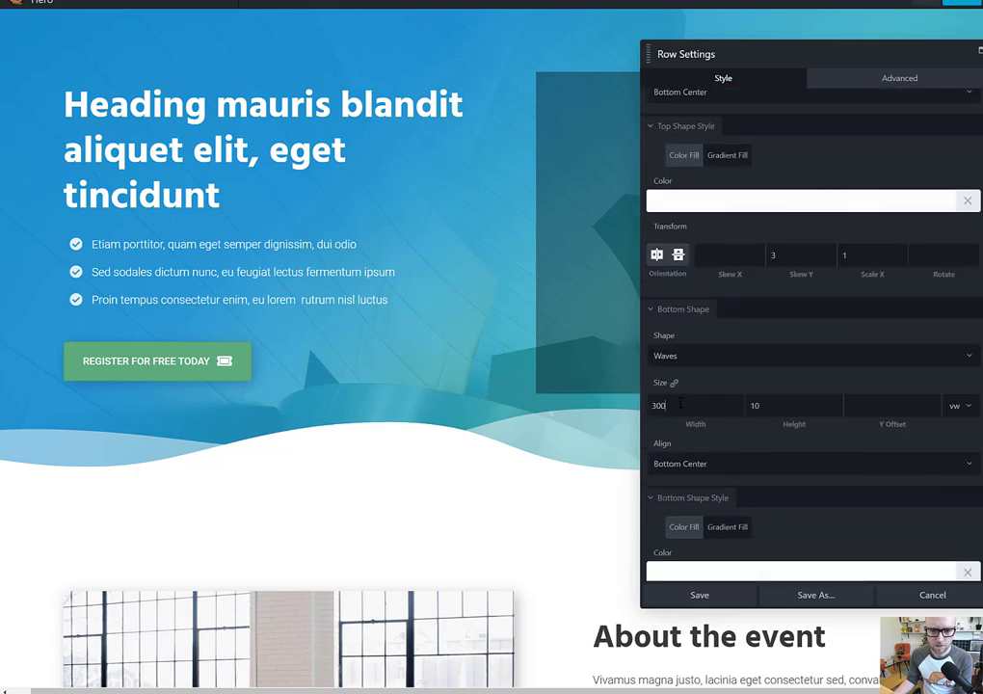
{"action": "left_click", "coordinate": [679, 404]}
{"action": "key", "text": "shift+Up"}
{"action": "key", "text": "shift+Up"}
{"action": "key", "text": "shift+Up"}
{"action": "key", "text": "shift+Up"}
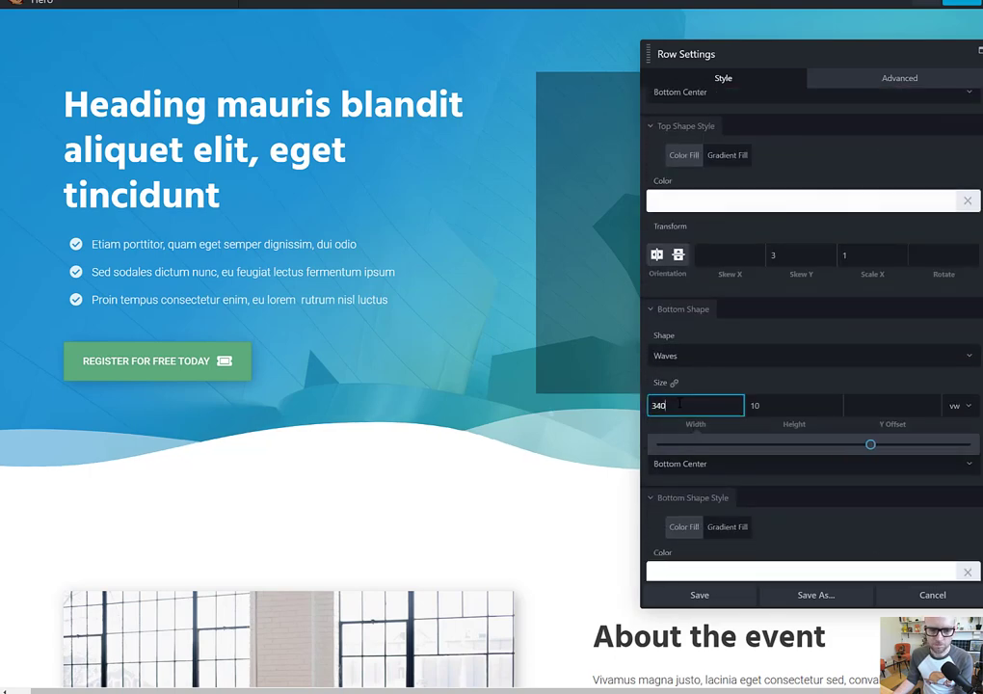
{"action": "key", "text": "Tab"}
{"action": "type", "text": "8"}
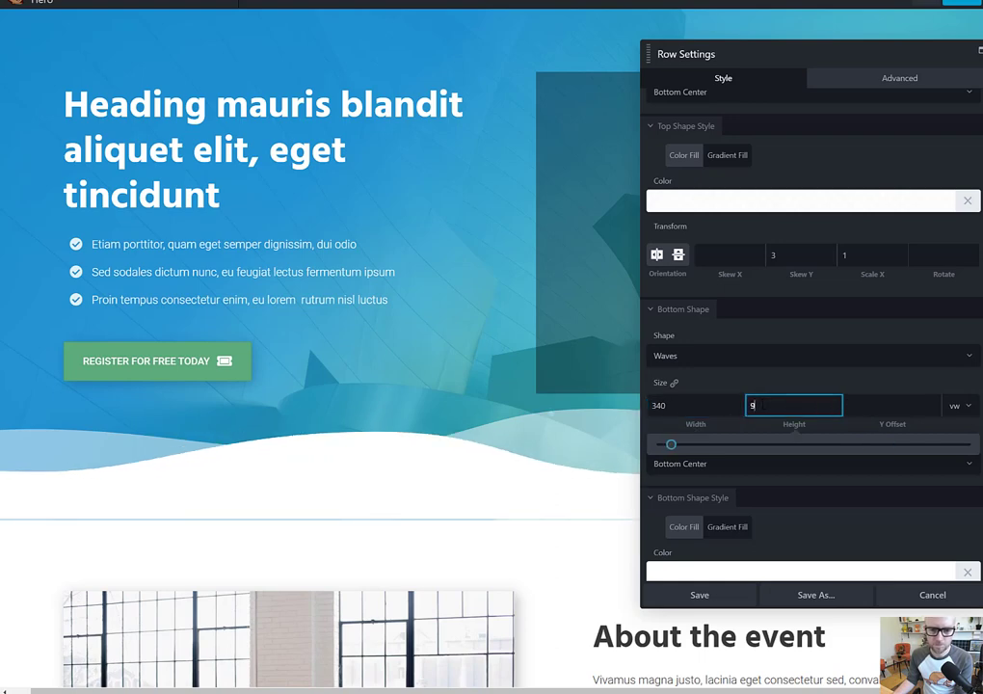
{"action": "left_click", "coordinate": [699, 595]}
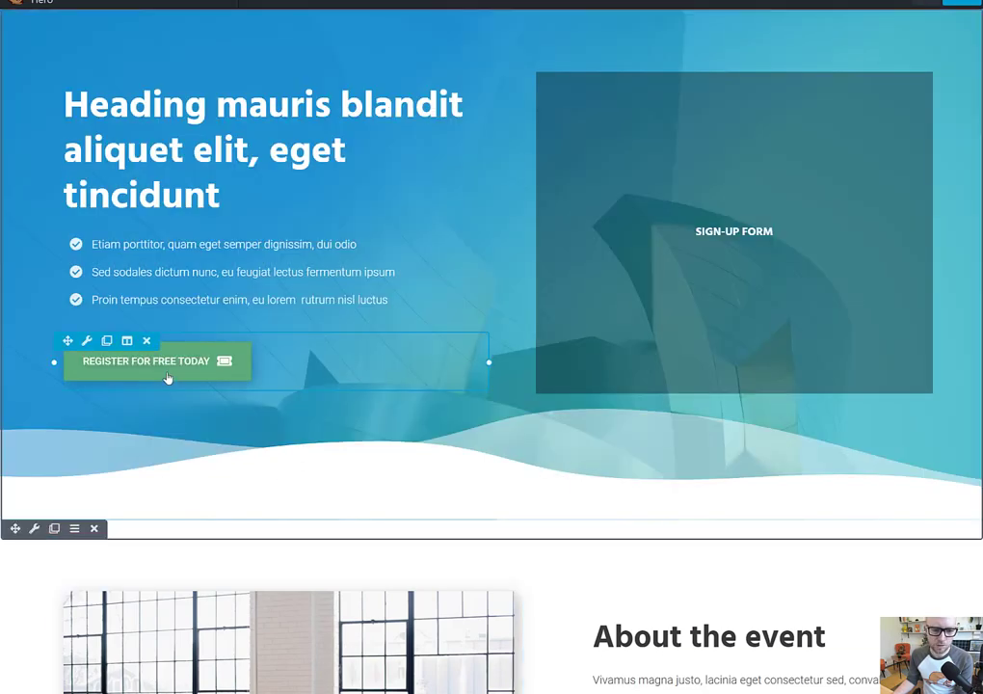
Step: Reopen the hero row settings and change the top wave height to 11
{"action": "left_click", "coordinate": [33, 529]}
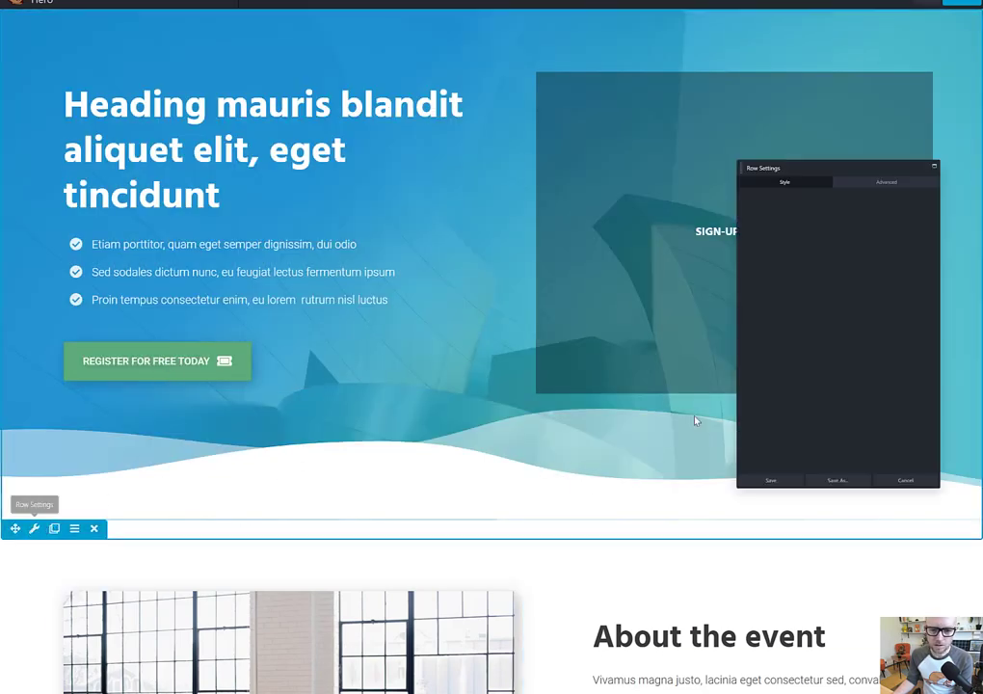
{"action": "scroll", "coordinate": [768, 443], "scroll_direction": "down", "scroll_amount": 2}
{"action": "scroll", "coordinate": [767, 449], "scroll_direction": "down", "scroll_amount": 10}
{"action": "scroll", "coordinate": [751, 474], "scroll_direction": "down", "scroll_amount": 8}
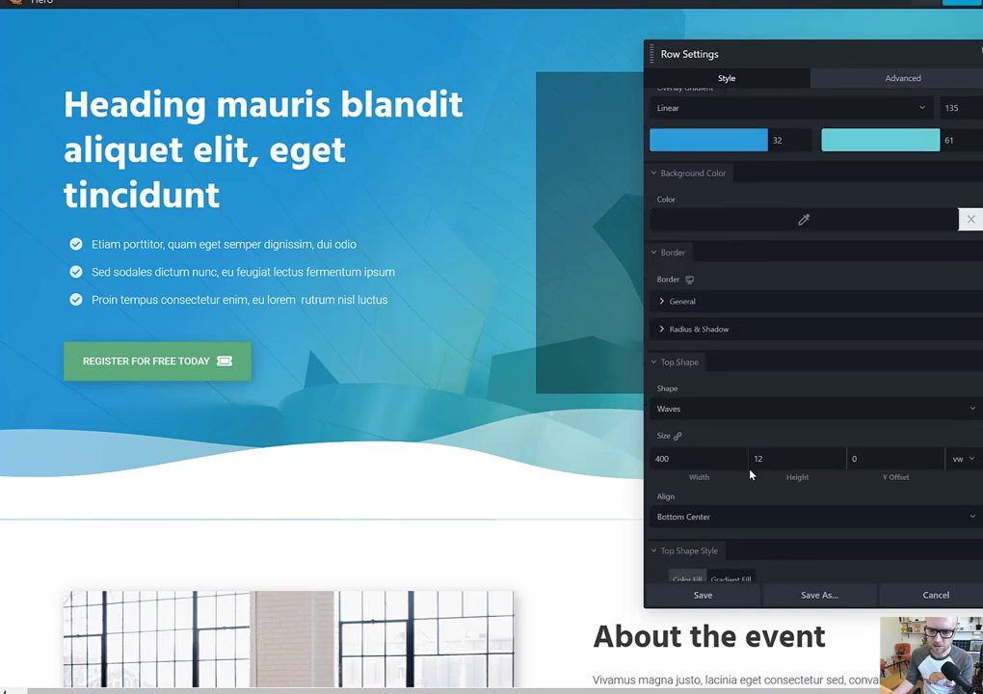
{"action": "scroll", "coordinate": [779, 398], "scroll_direction": "up", "scroll_amount": 3}
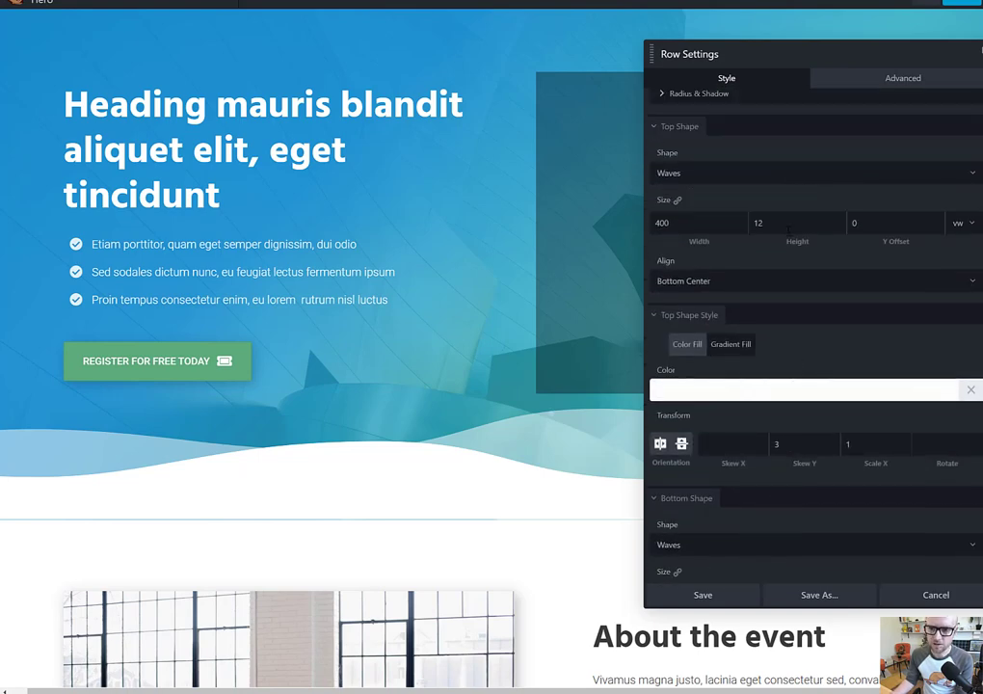
{"action": "double_click", "coordinate": [786, 224]}
{"action": "type", "text": "11"}
Step: Keep the top wave's Skew Y at 3 and Scale X at 1
{"action": "double_click", "coordinate": [804, 444]}
{"action": "type", "text": "4"}
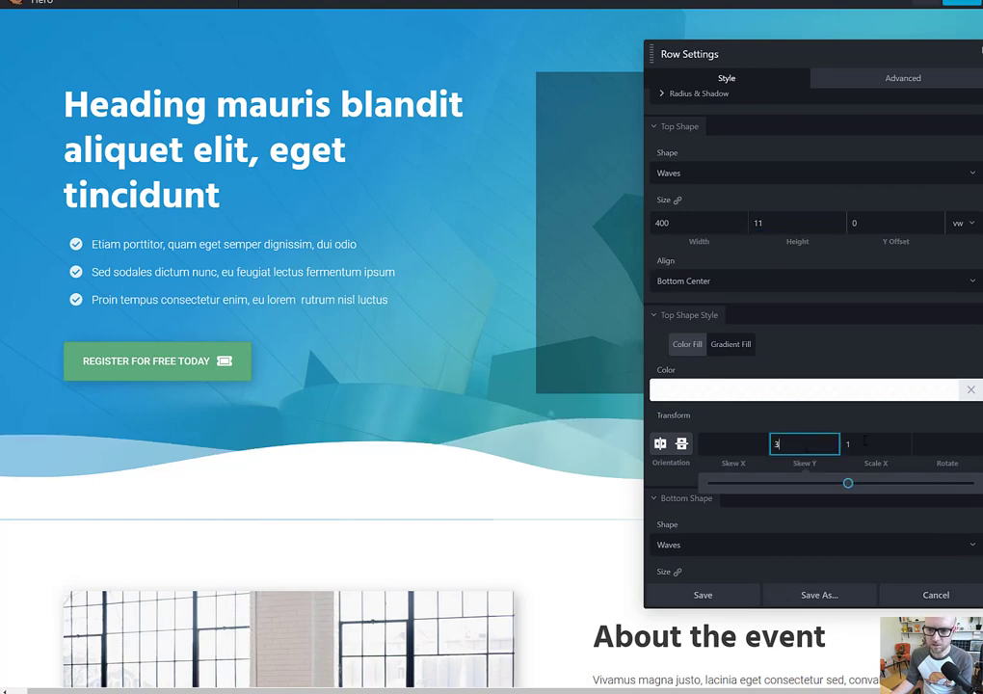
{"action": "key", "text": "BackSpace"}
{"action": "type", "text": "3"}
{"action": "key", "text": "Tab"}
{"action": "type", "text": "0"}
{"action": "key", "text": "BackSpace"}
{"action": "type", "text": "1"}
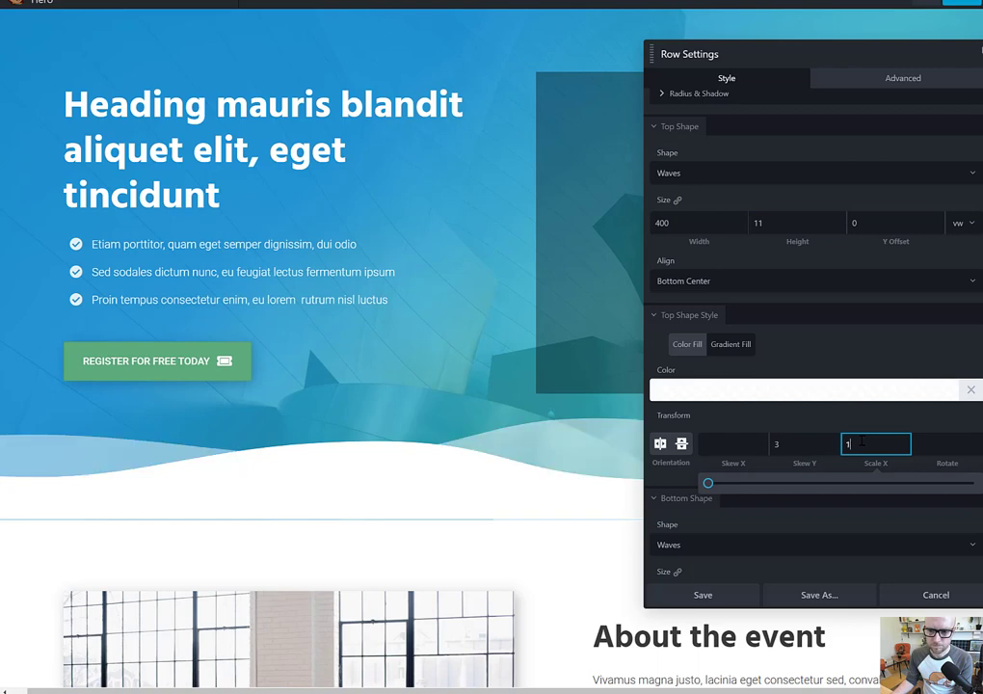
Step: Re-enter the top wave height as 11 and save the row
{"action": "left_click", "coordinate": [872, 222]}
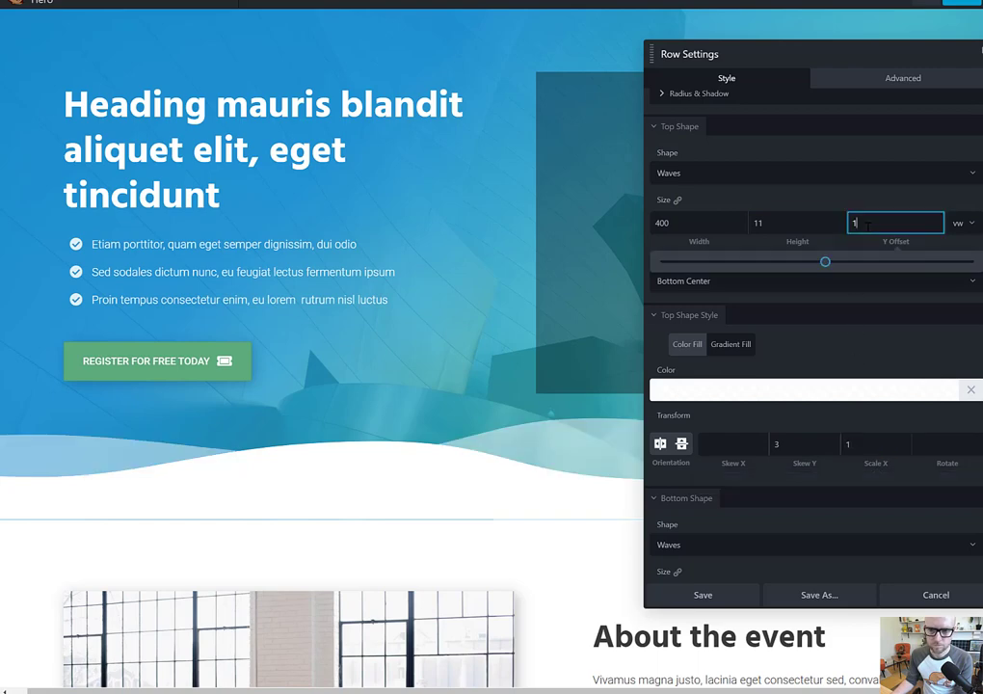
{"action": "left_click", "coordinate": [795, 223]}
{"action": "key", "text": "BackSpace"}
{"action": "type", "text": "0"}
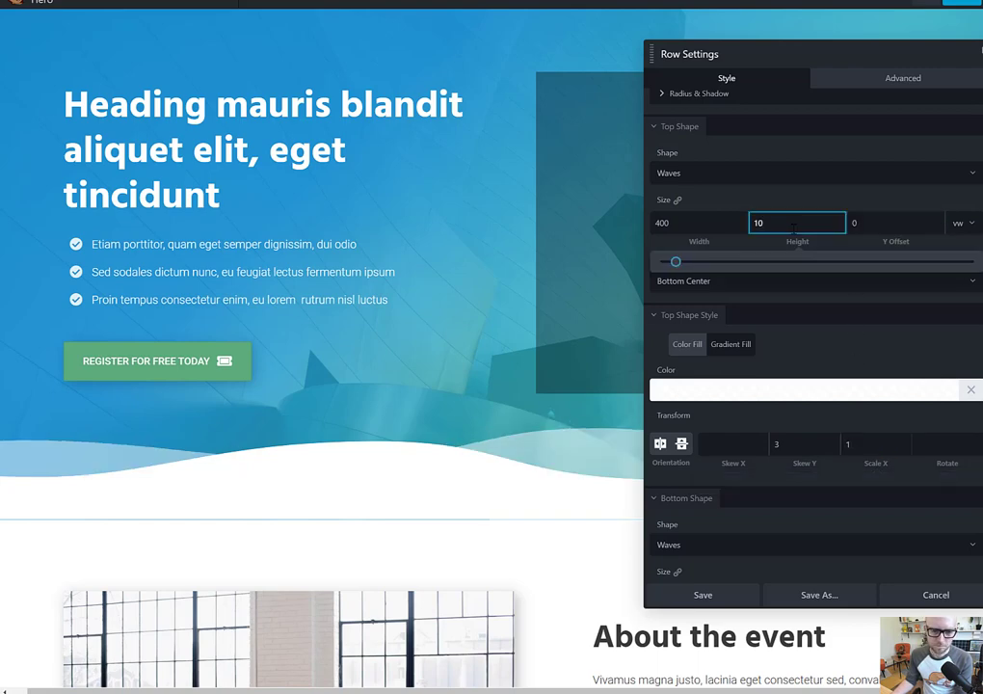
{"action": "key", "text": "BackSpace"}
{"action": "type", "text": "1"}
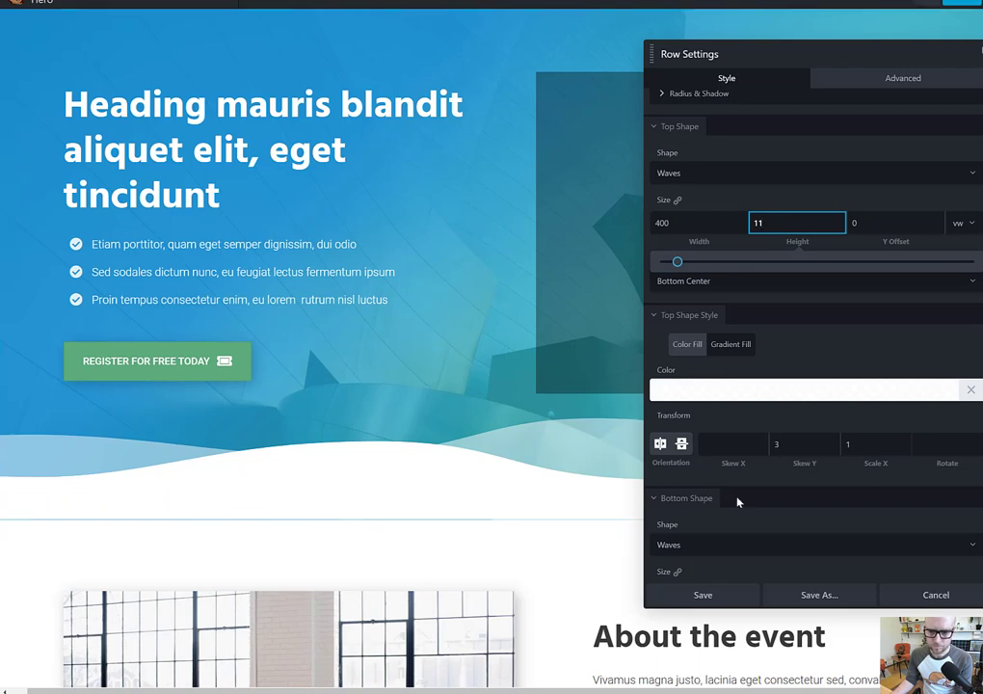
{"action": "left_click", "coordinate": [800, 444]}
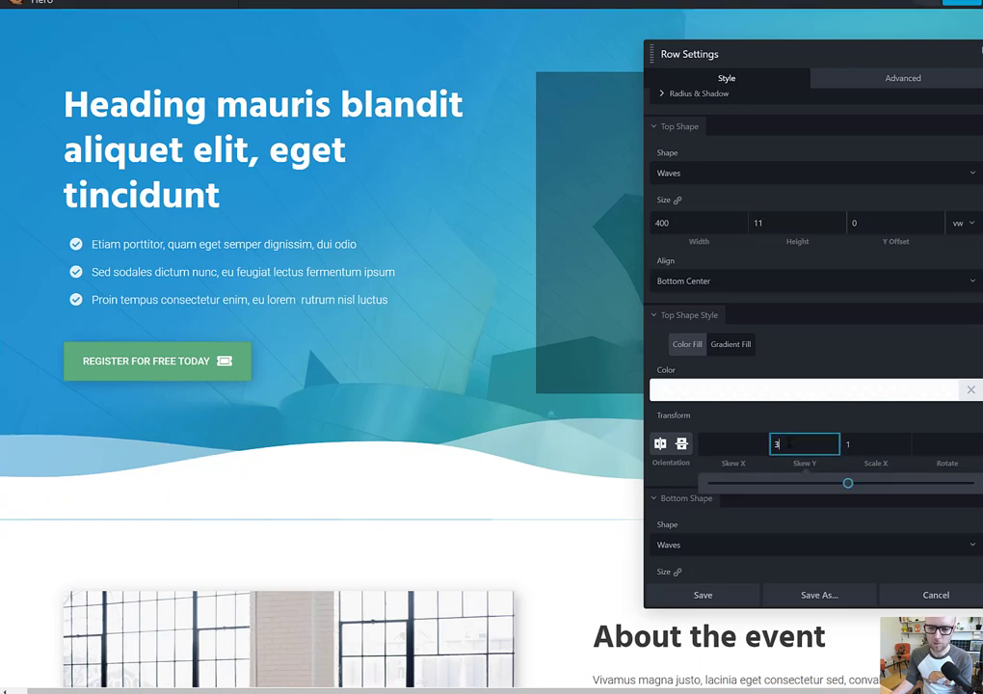
{"action": "left_click", "coordinate": [709, 594]}
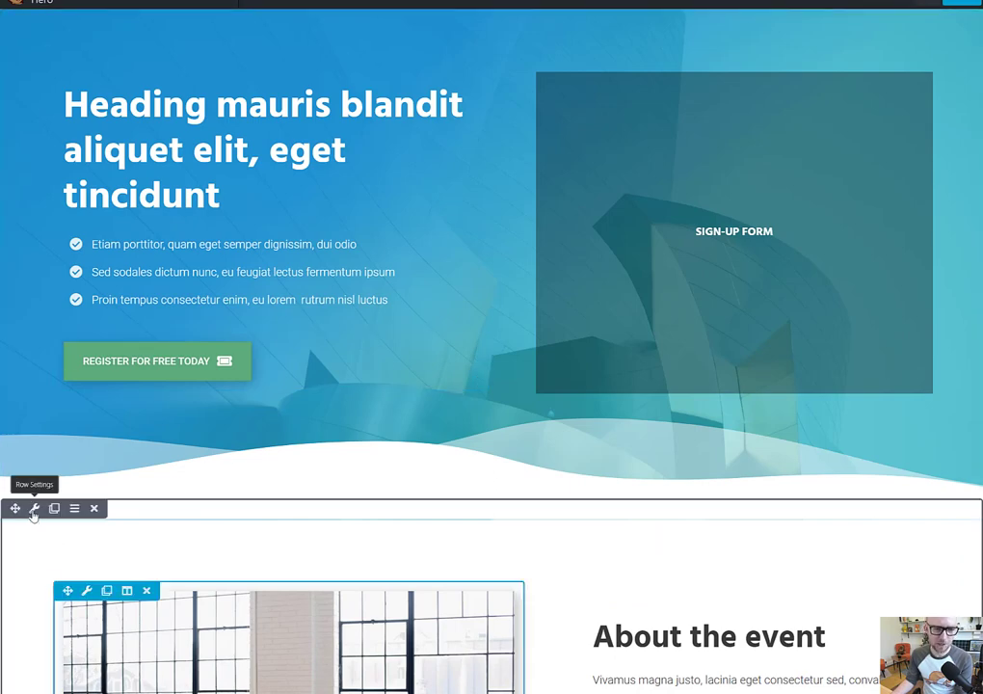
Step: Give the About the event row a Waves top shape
{"action": "scroll", "coordinate": [385, 347], "scroll_direction": "down", "scroll_amount": 3}
{"action": "scroll", "coordinate": [50, 344], "scroll_direction": "up", "scroll_amount": 2}
{"action": "left_click", "coordinate": [33, 385]}
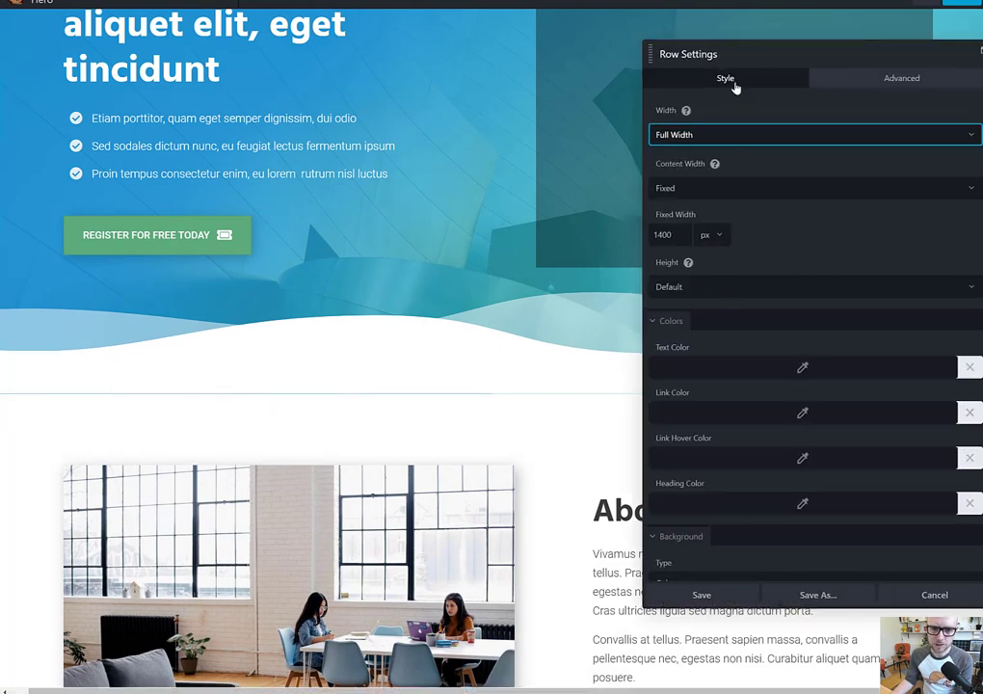
{"action": "scroll", "coordinate": [747, 329], "scroll_direction": "down", "scroll_amount": 4}
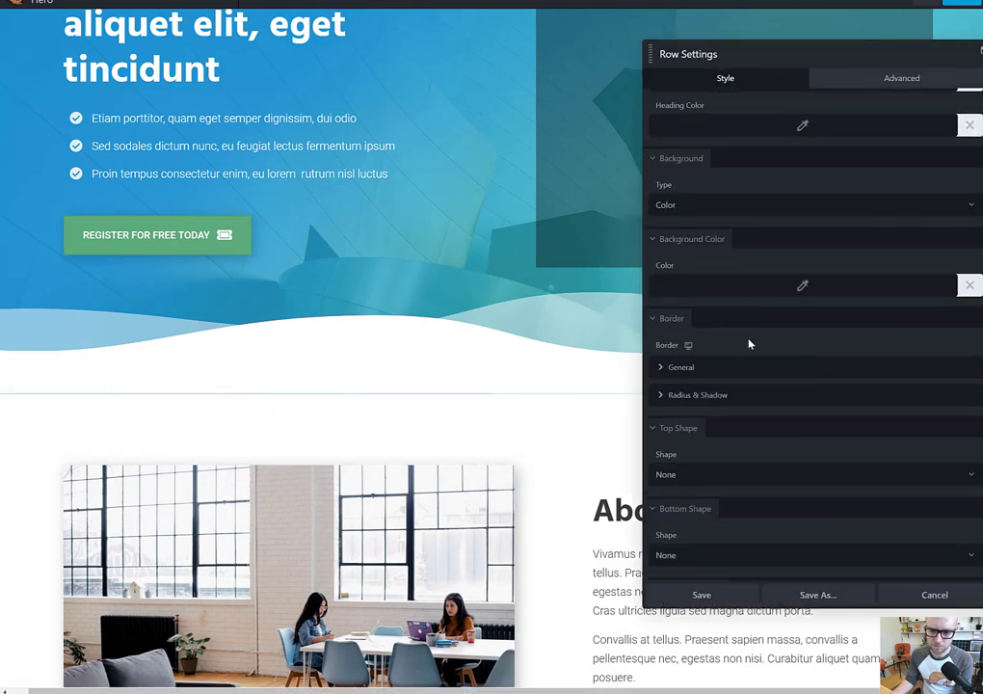
{"action": "left_click", "coordinate": [695, 474]}
{"action": "left_click", "coordinate": [689, 512]}
Step: Size the wave 300 wide by 10 high in vh units
{"action": "left_click", "coordinate": [958, 526]}
{"action": "left_click", "coordinate": [956, 561]}
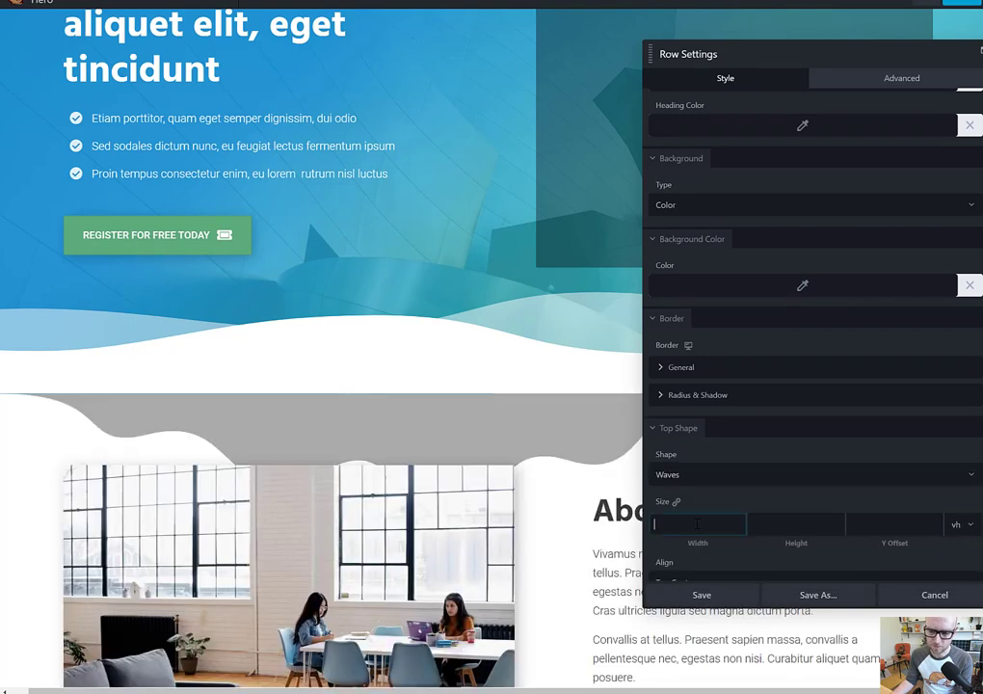
{"action": "left_click", "coordinate": [727, 524]}
{"action": "type", "text": "300"}
{"action": "left_click", "coordinate": [798, 523]}
{"action": "type", "text": "10"}
Step: Flip the wave vertically and set its Y offset to -13
{"action": "scroll", "coordinate": [745, 478], "scroll_direction": "down", "scroll_amount": 3}
{"action": "scroll", "coordinate": [732, 521], "scroll_direction": "down", "scroll_amount": 3}
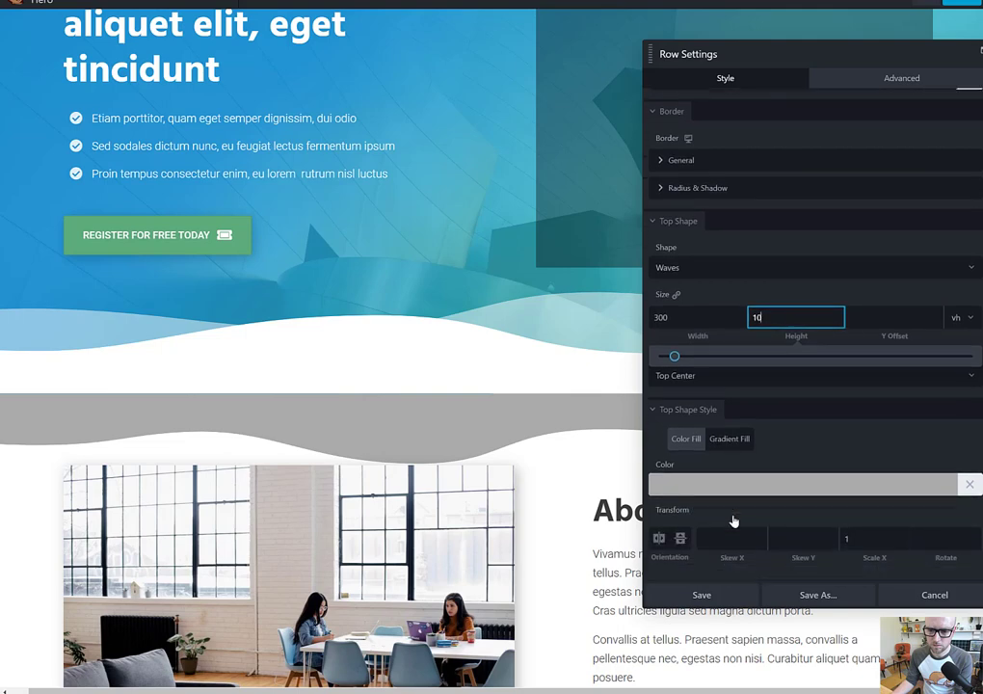
{"action": "left_click", "coordinate": [679, 495]}
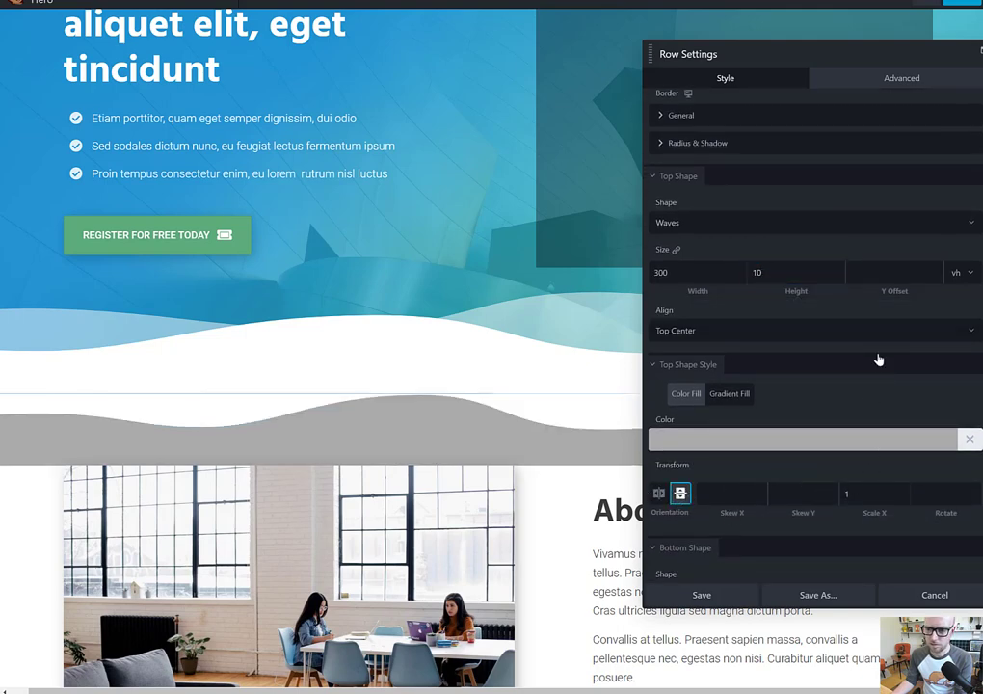
{"action": "left_click", "coordinate": [900, 272]}
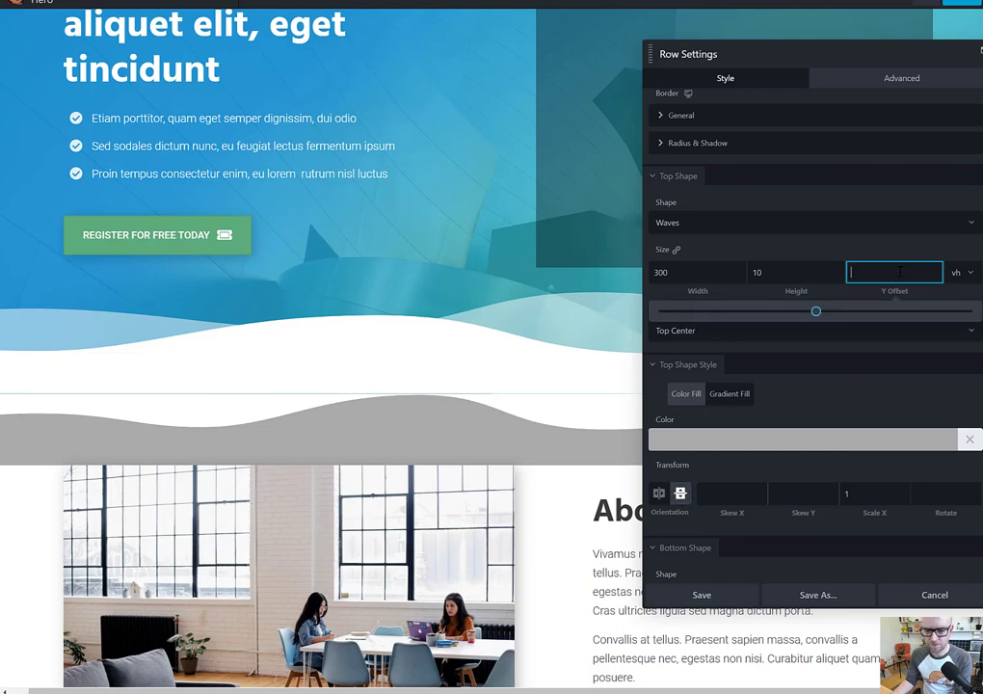
{"action": "type", "text": "-10"}
{"action": "key", "text": "BackSpace"}
{"action": "key", "text": "BackSpace"}
{"action": "type", "text": "20"}
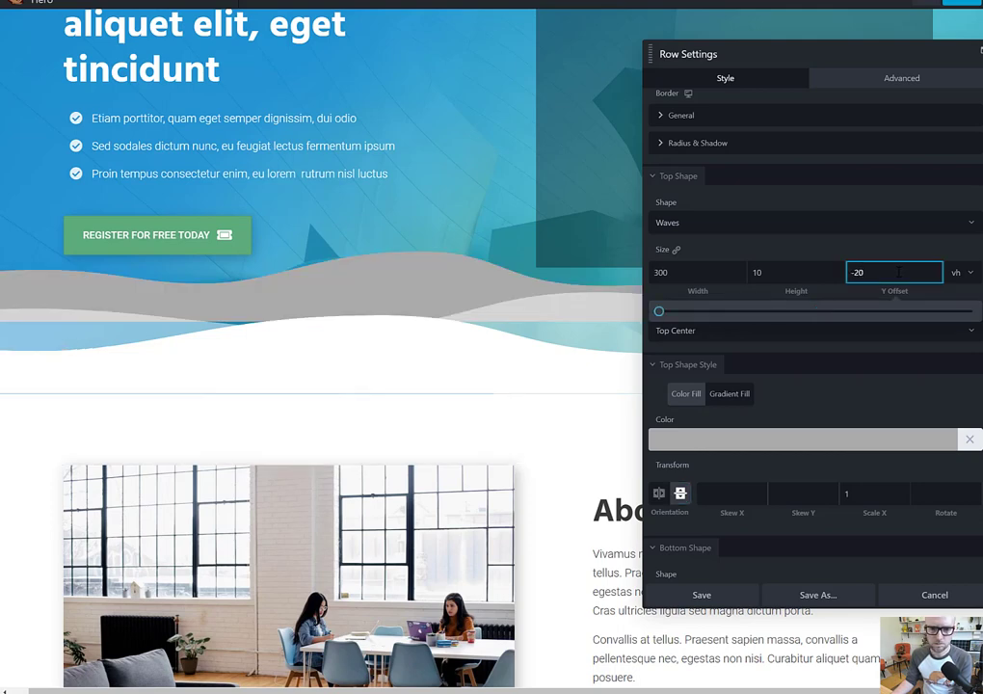
{"action": "key", "text": "Up"}
{"action": "key", "text": "Up"}
{"action": "key", "text": "Up"}
{"action": "key", "text": "Up"}
{"action": "key", "text": "Up"}
{"action": "key", "text": "Up"}
{"action": "key", "text": "Up"}
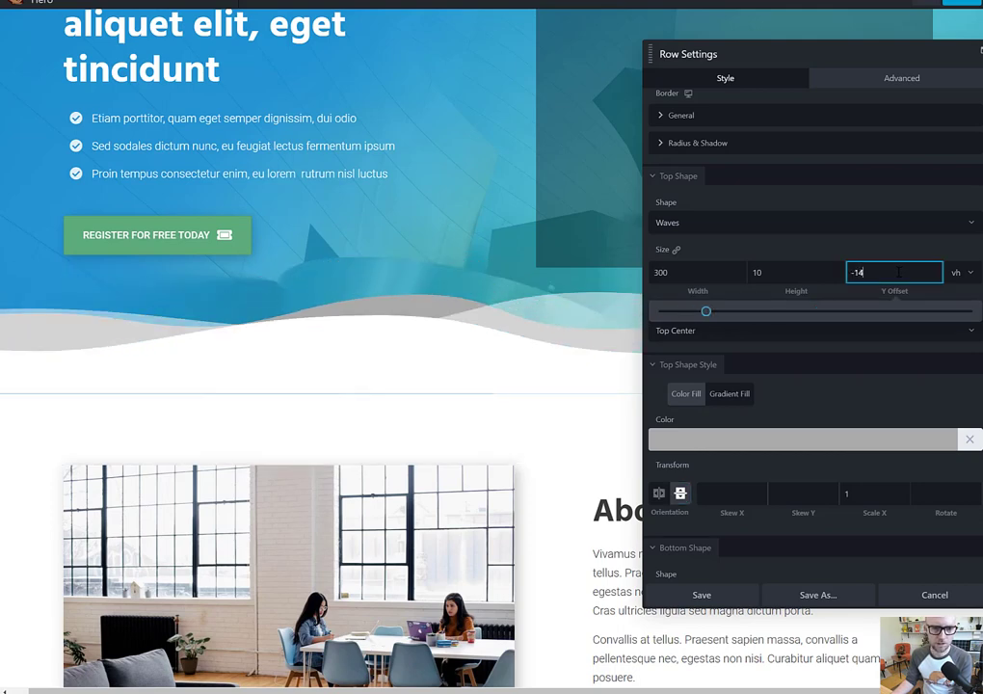
{"action": "left_click", "coordinate": [779, 384]}
Step: Colour the wave white (#ffffff) at 0.69 opacity and save the row settings
{"action": "scroll", "coordinate": [778, 384], "scroll_direction": "down", "scroll_amount": 2}
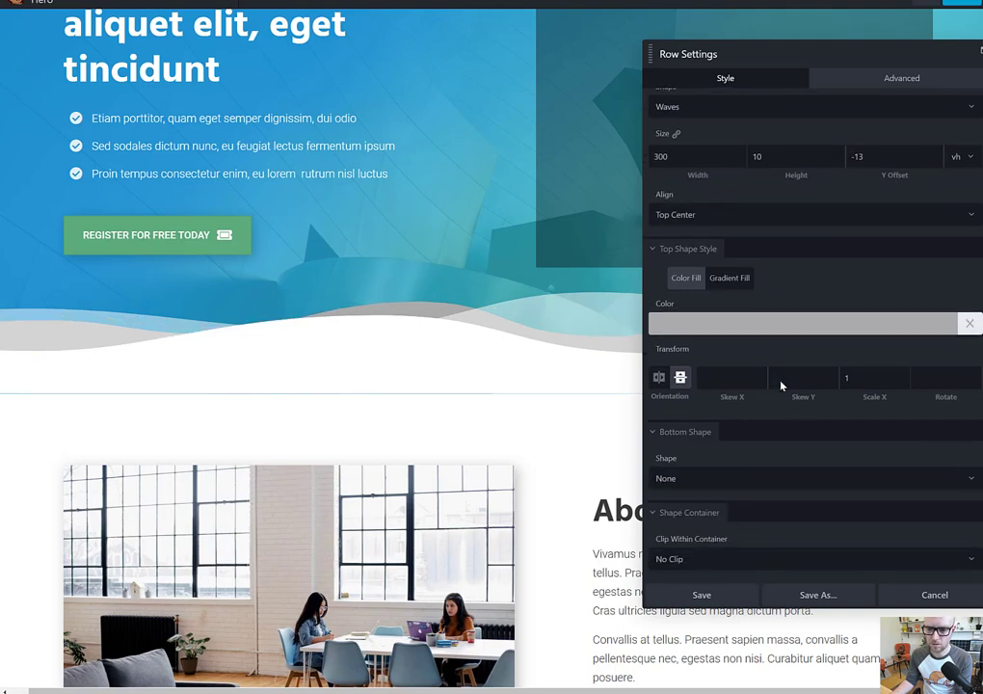
{"action": "scroll", "coordinate": [777, 398], "scroll_direction": "up", "scroll_amount": 1}
{"action": "left_click", "coordinate": [776, 390]}
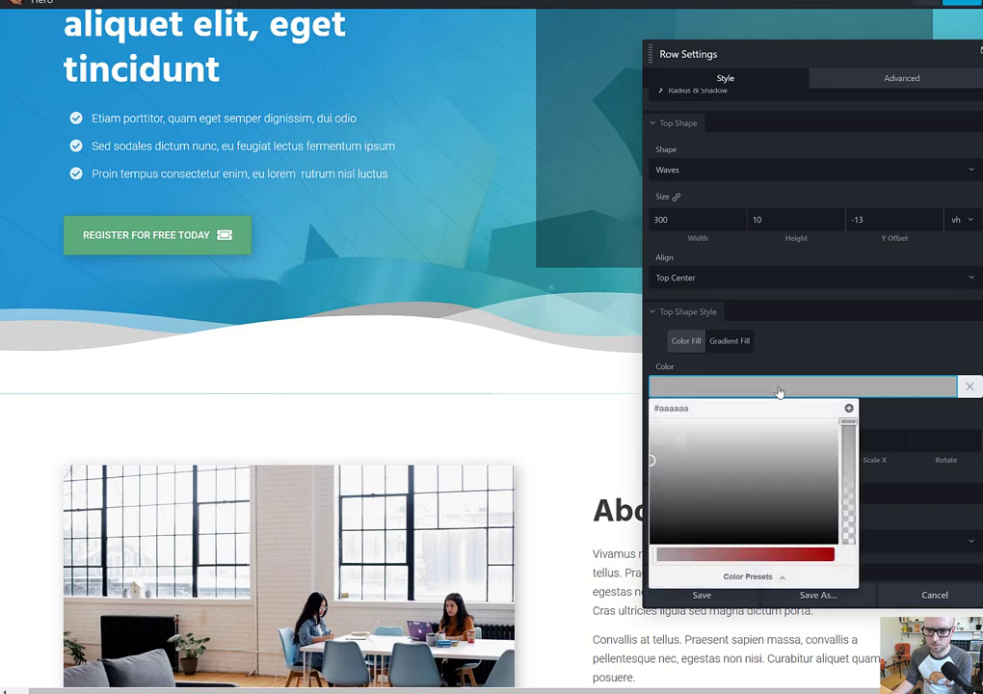
{"action": "triple_click", "coordinate": [679, 404]}
{"action": "type", "text": "#ffffff"}
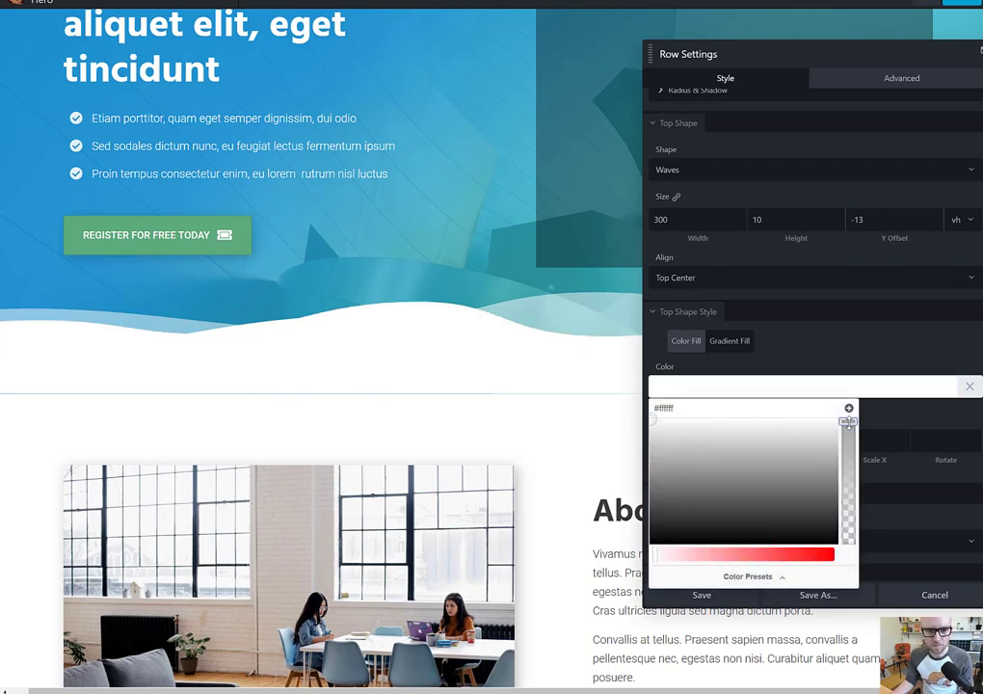
{"action": "left_click_drag", "start_coordinate": [847, 421], "coordinate": [841, 502]}
{"action": "left_click", "coordinate": [866, 370]}
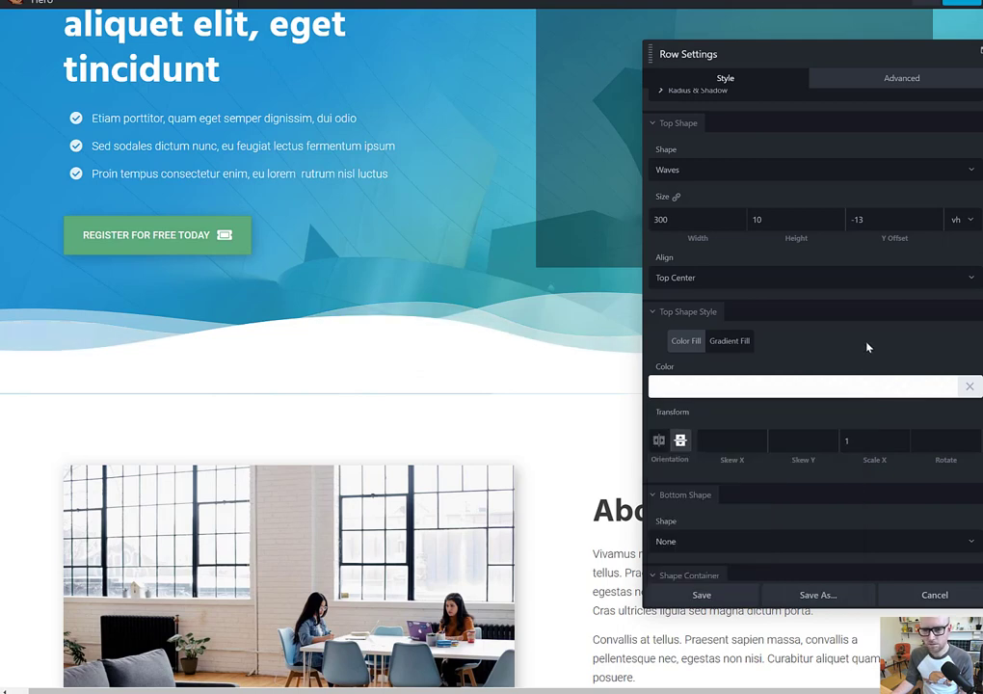
{"action": "left_click", "coordinate": [708, 594]}
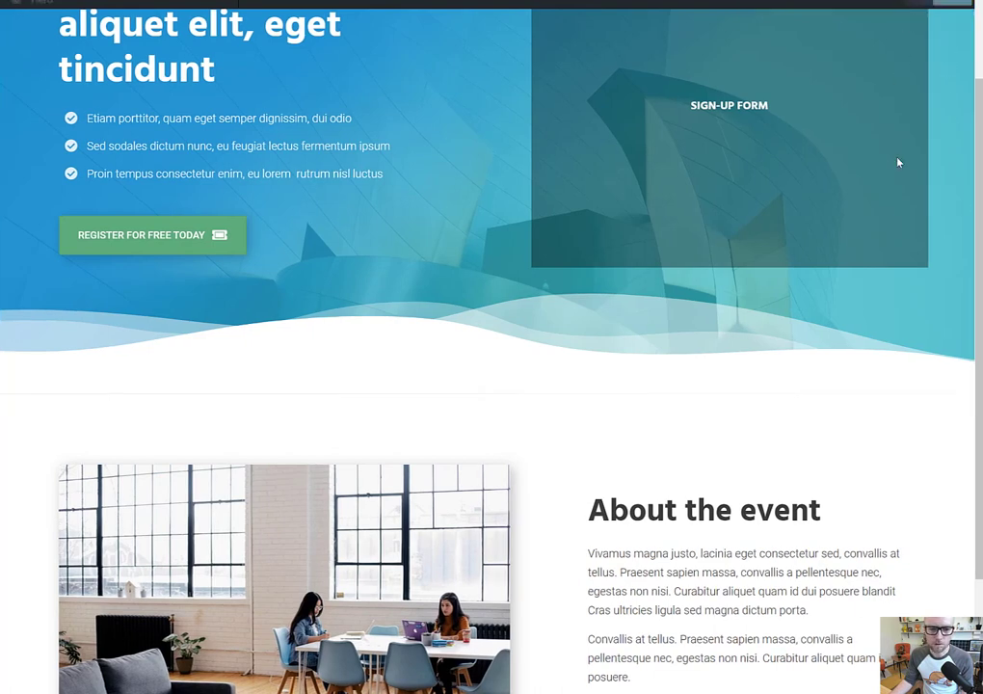
{"action": "scroll", "coordinate": [872, 221], "scroll_direction": "down", "scroll_amount": 1}
{"action": "scroll", "coordinate": [712, 446], "scroll_direction": "up", "scroll_amount": 2}
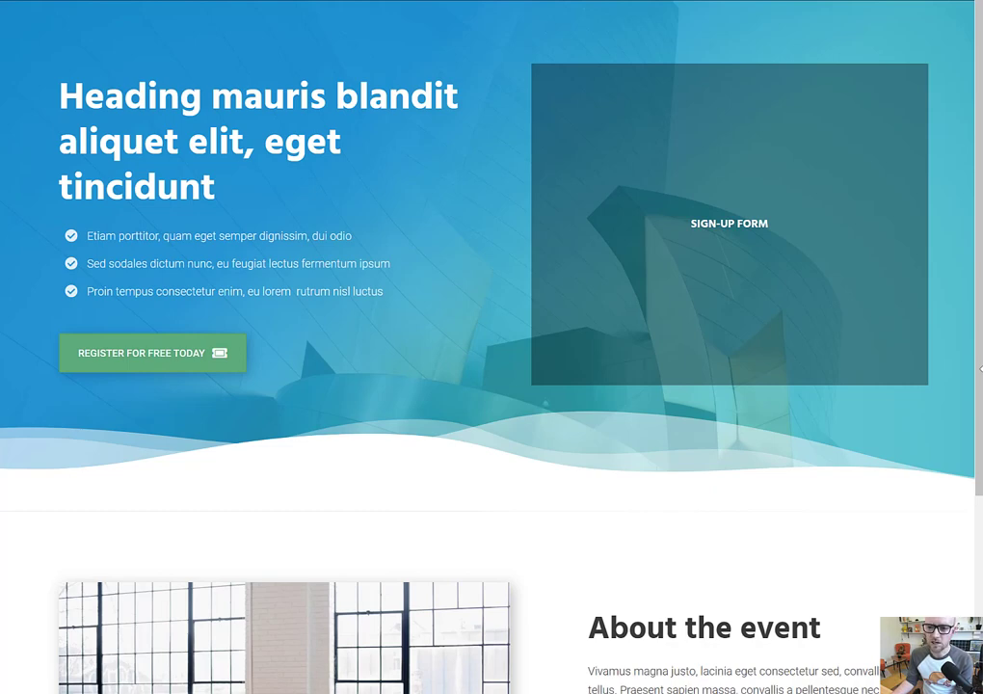
{"action": "mouse_move", "coordinate": [979, 368]}
{"action": "left_mouse_down"}
{"action": "mouse_move", "coordinate": [581, 373]}
{"action": "mouse_move", "coordinate": [665, 382]}
{"action": "mouse_move", "coordinate": [562, 382]}
{"action": "mouse_move", "coordinate": [979, 379]}
{"action": "left_mouse_up"}
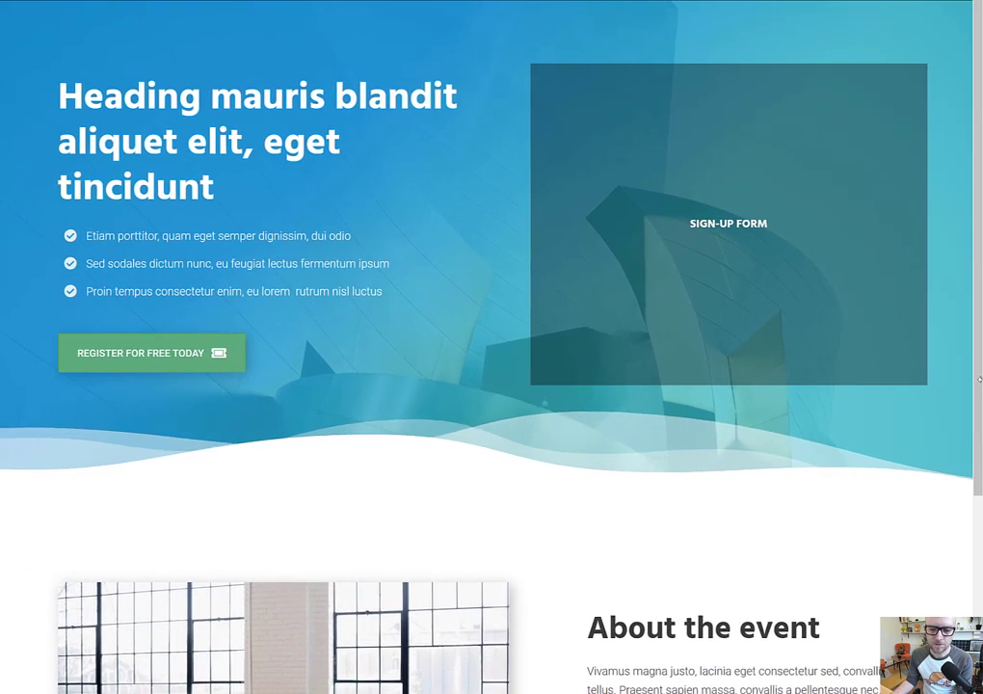